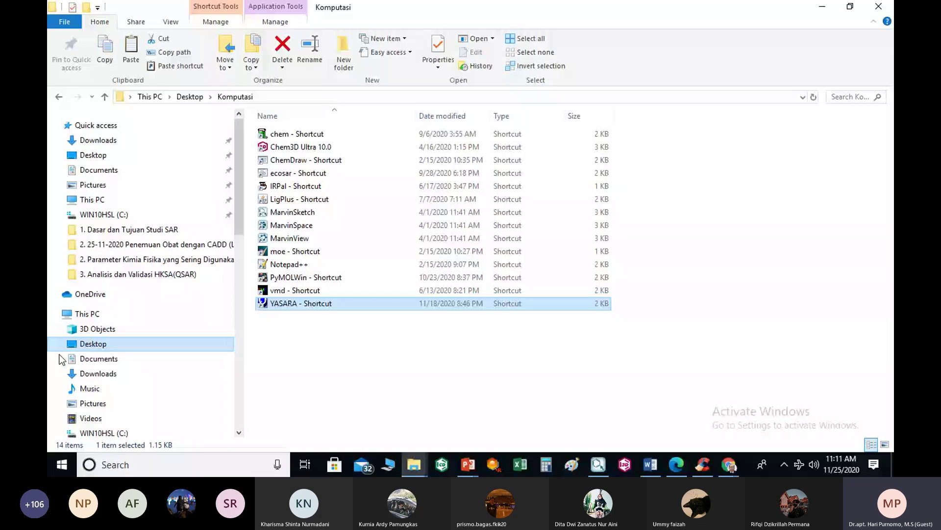
- Launch YASARA and open its loader for Protein Data Bank files
double_click(299, 304)
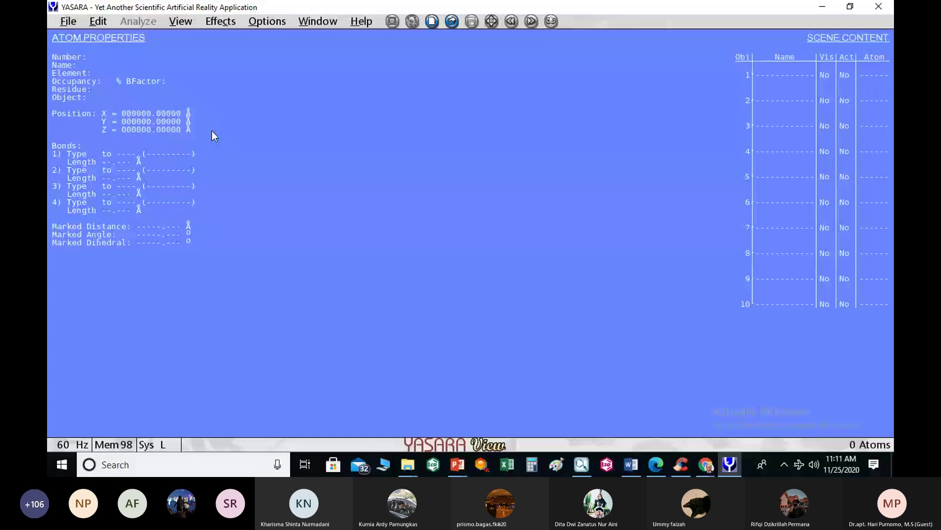
click(69, 22)
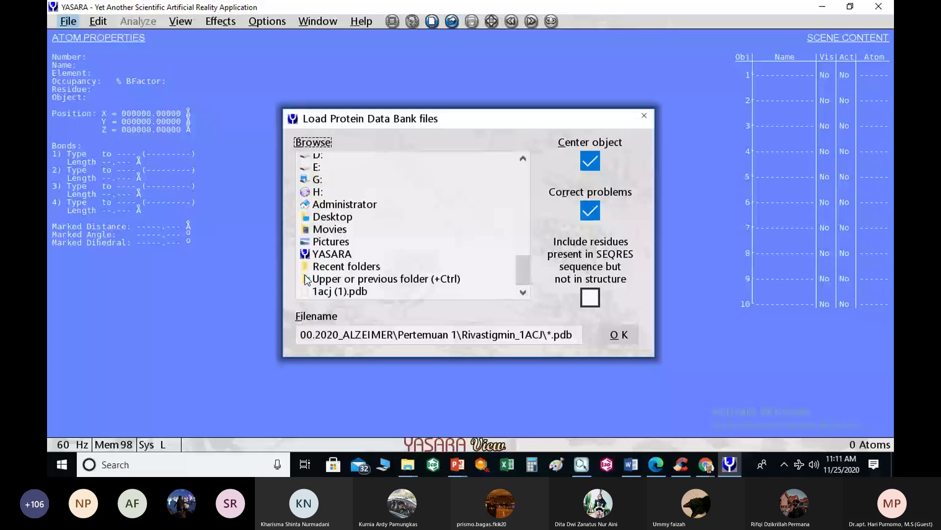
click(306, 279)
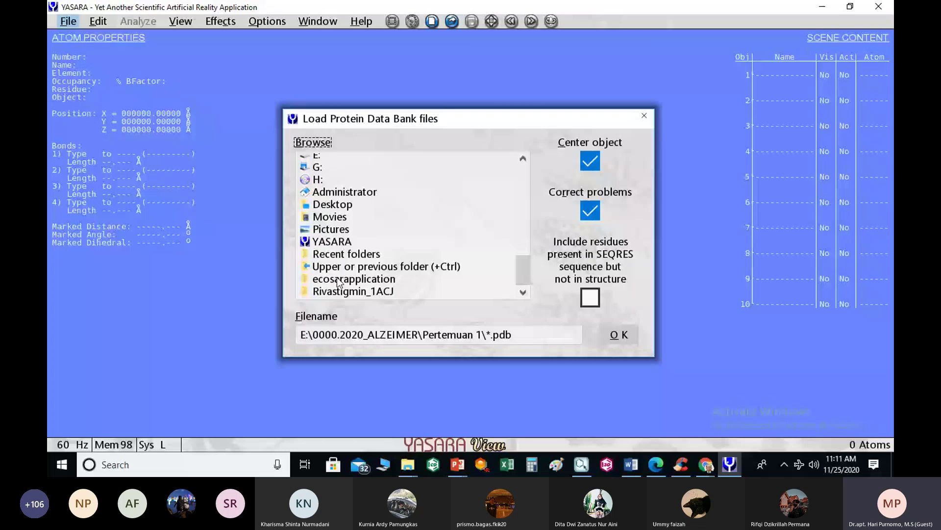
double_click(383, 267)
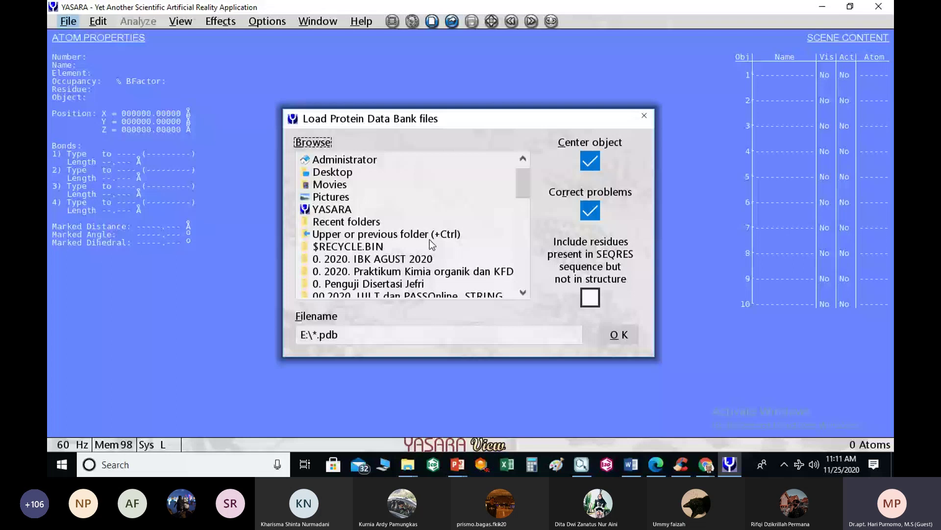
scroll(429, 239, down, 3)
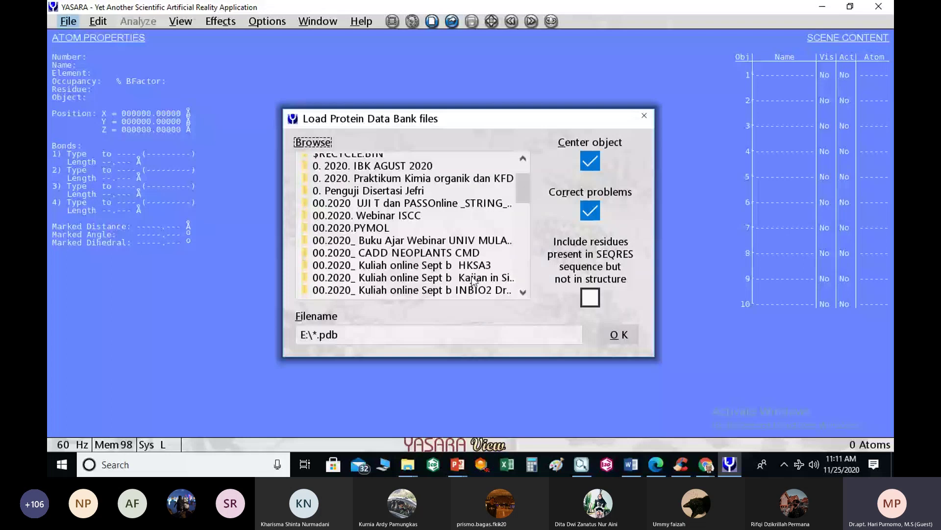
scroll(434, 246, down, 1)
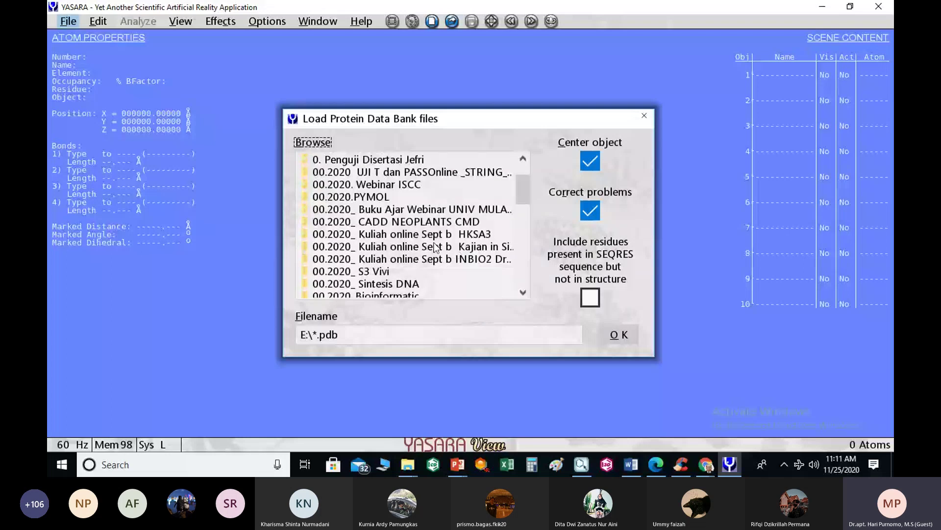
scroll(434, 247, down, 1)
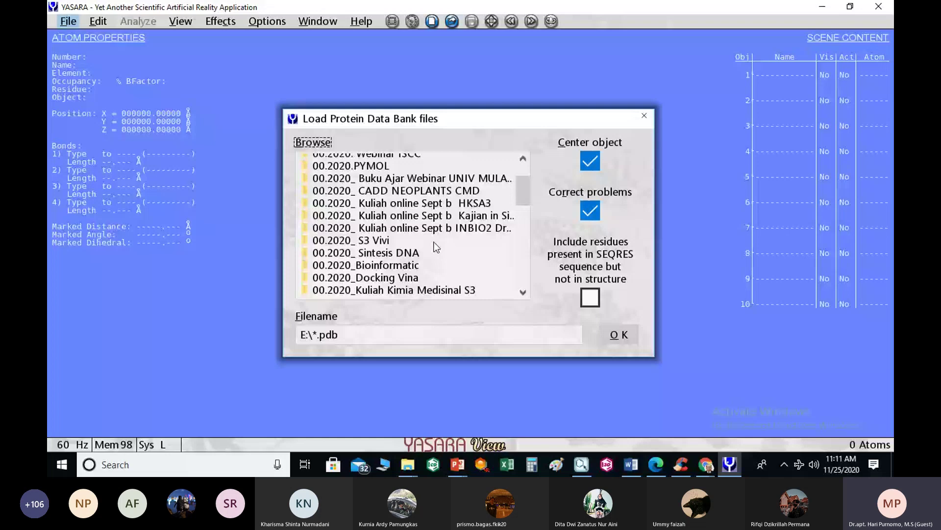
scroll(435, 248, down, 3)
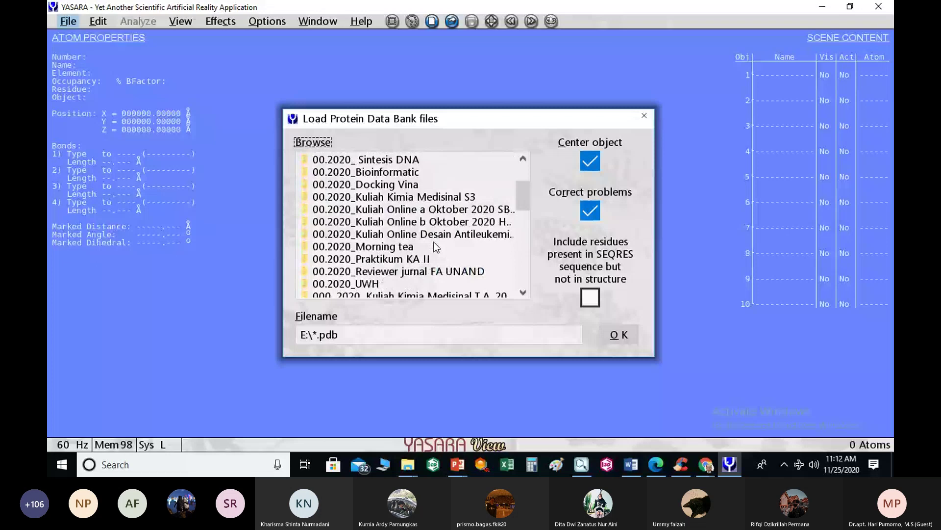
scroll(435, 248, up, 1)
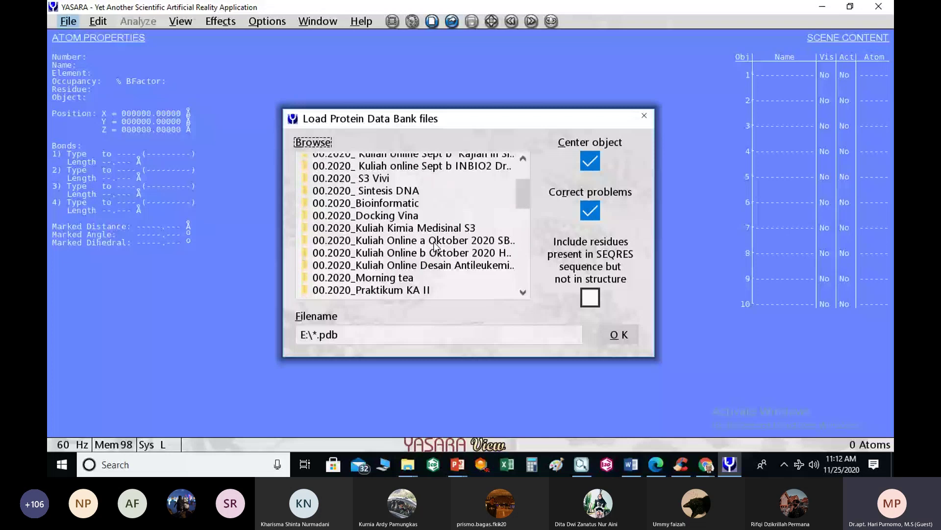
scroll(435, 247, up, 5)
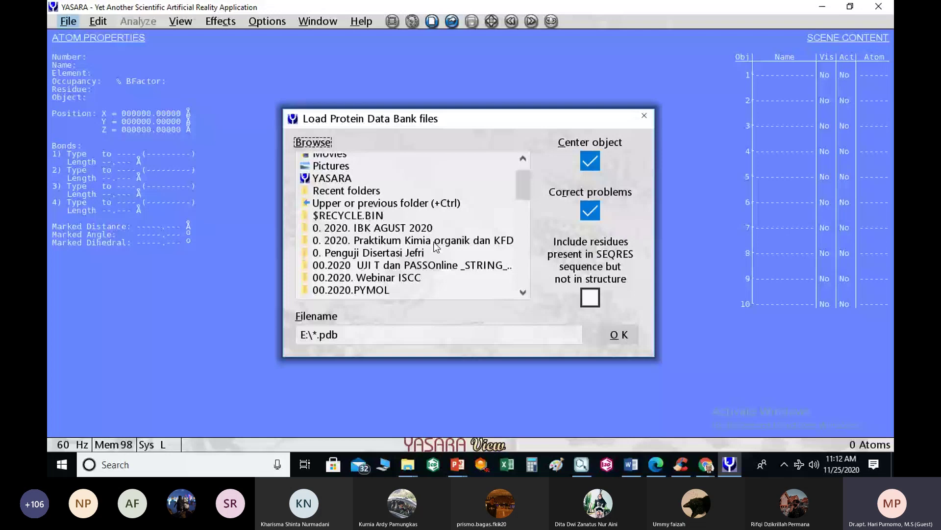
scroll(306, 170, up, 3)
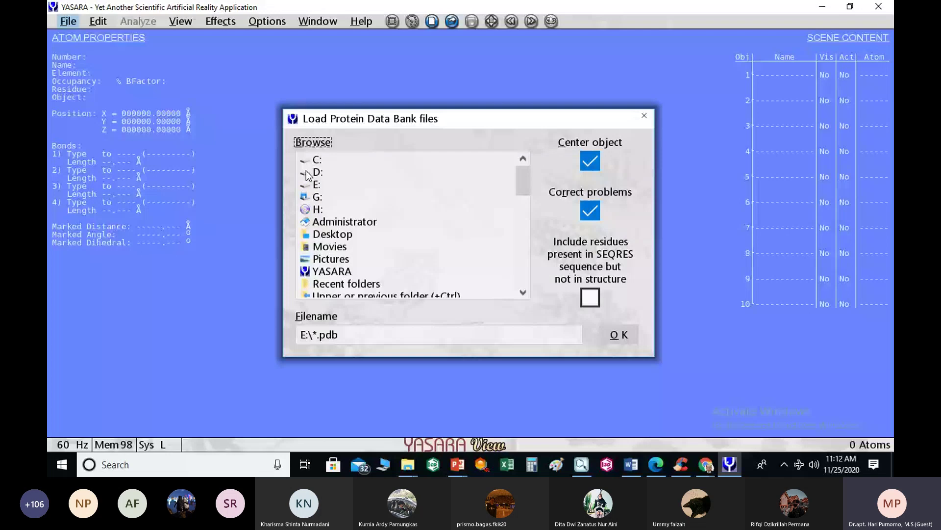
- Load 6lu7 (5).pdb from D:\0. 2020_Kuliah Online plants 3_6LU7\Pertemuan 3, keeping object centering and problem correction on
click(306, 171)
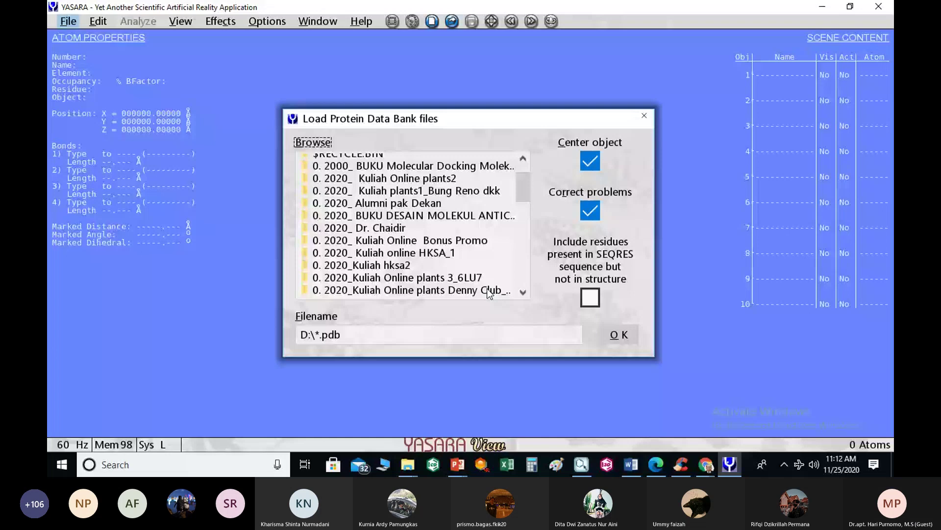
click(449, 277)
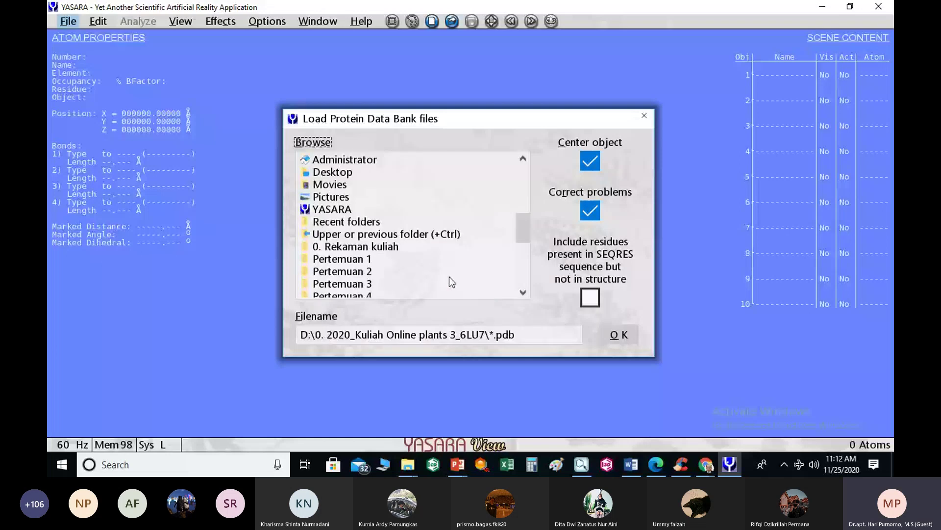
click(449, 278)
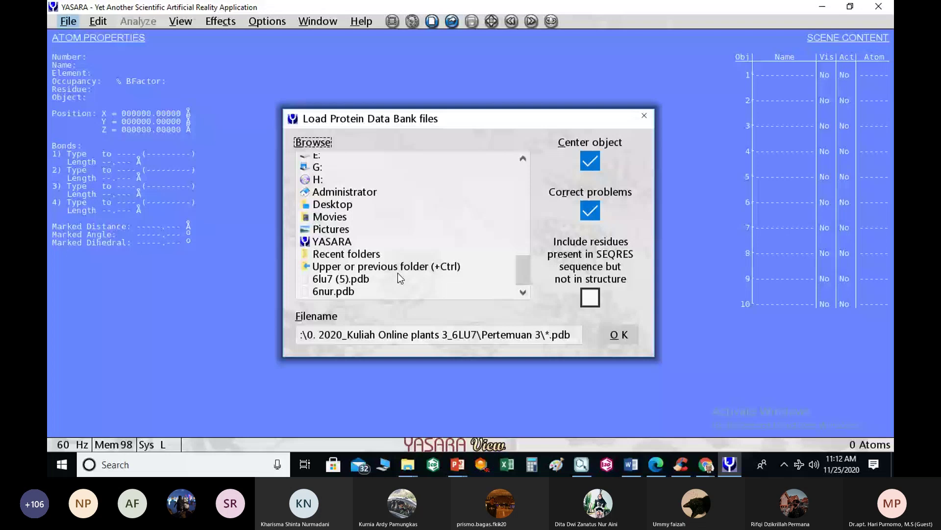
click(398, 275)
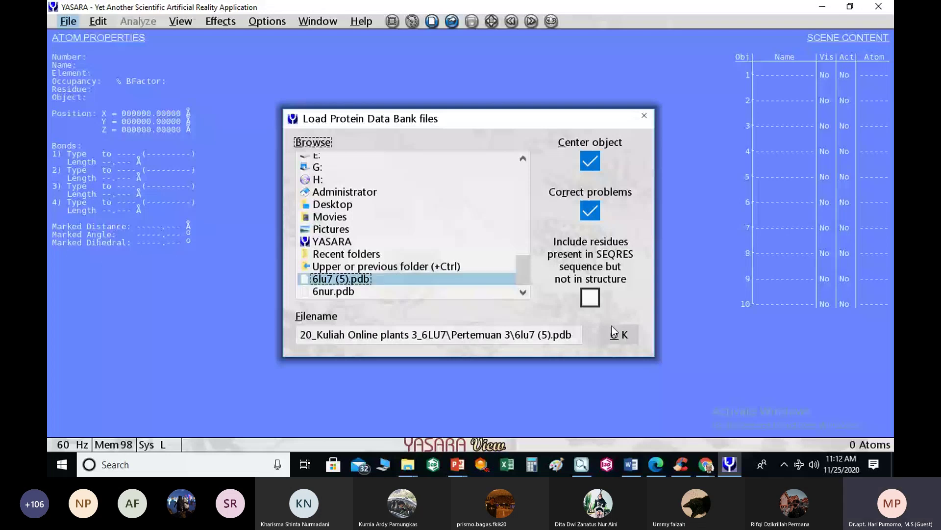
click(612, 327)
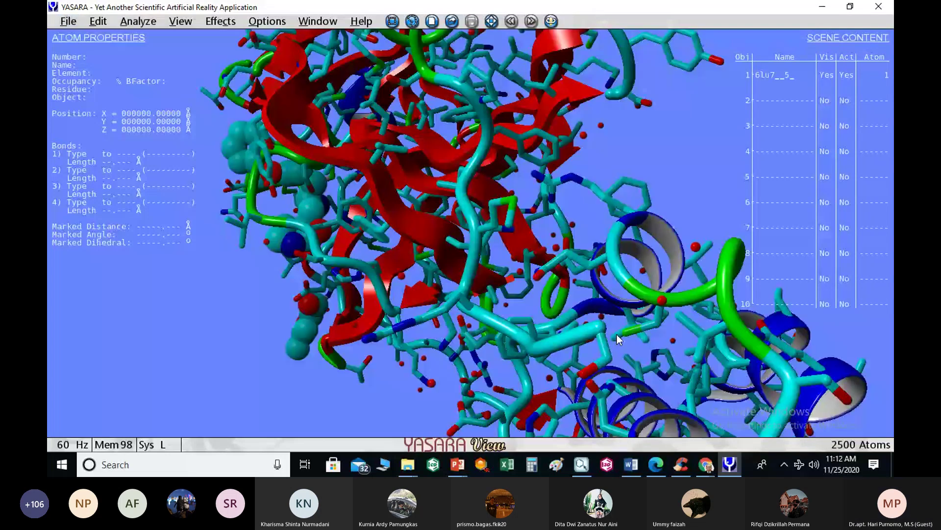
- Inspect the loaded protein from several sides and check residues SER 1, GLY 2 and GLY 11 in the Mol A sequence
drag(617, 334, 611, 219)
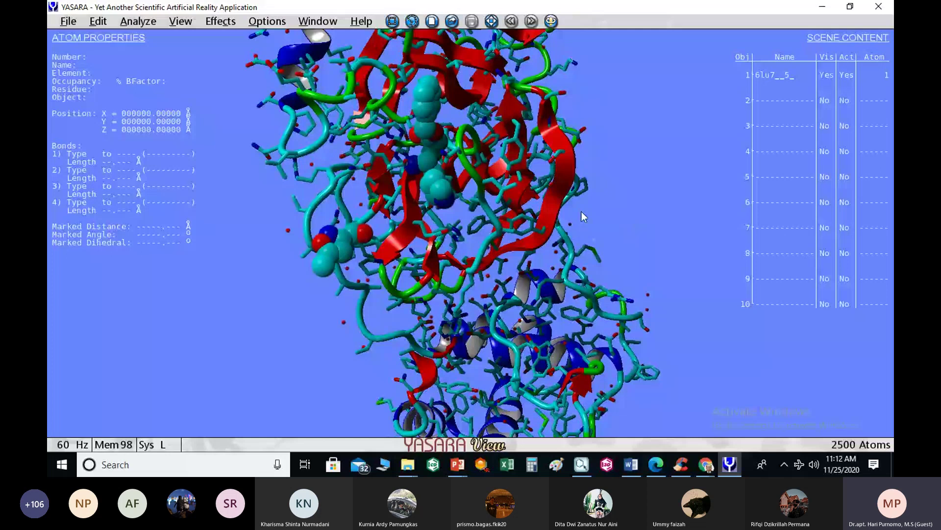
drag(581, 211, 553, 182)
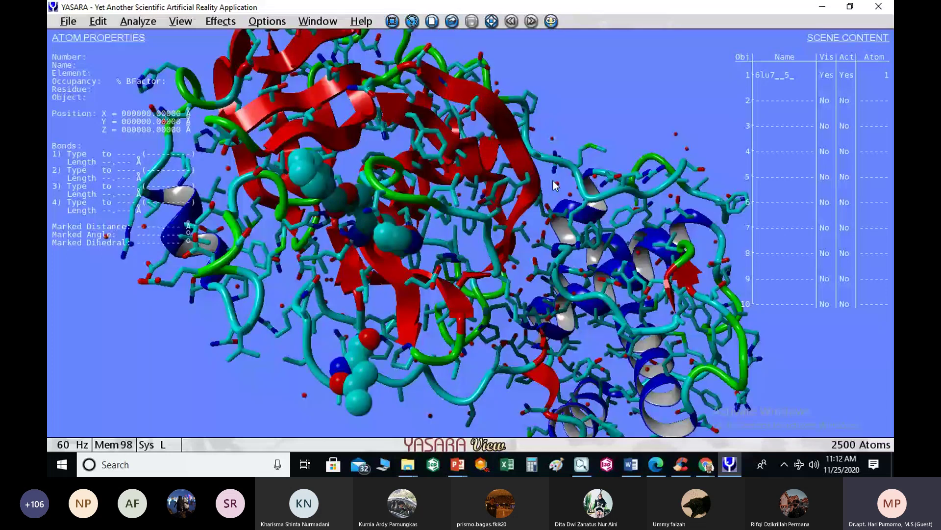
drag(555, 184, 470, 158)
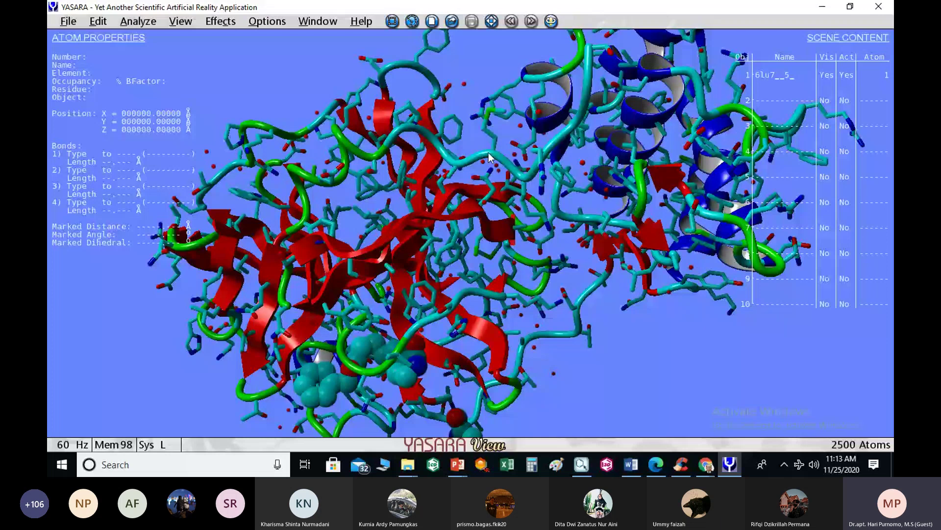
click(56, 400)
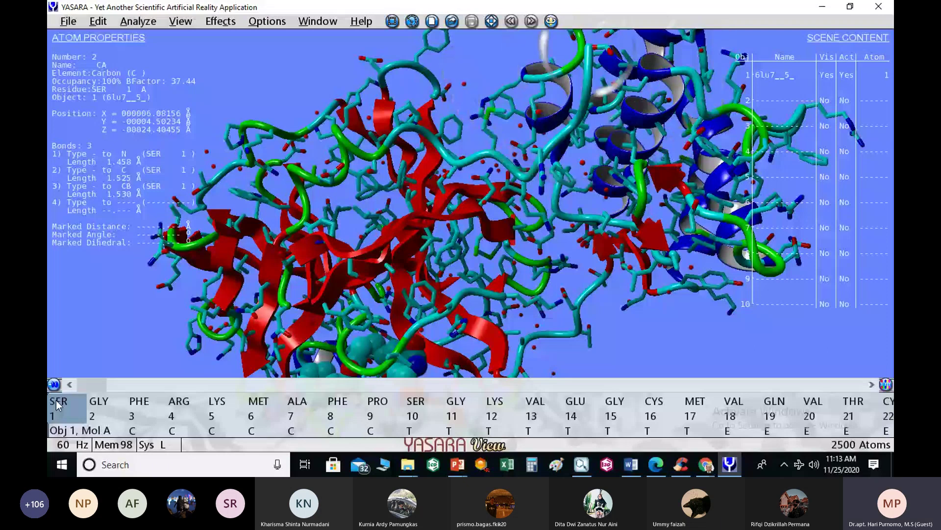
click(98, 407)
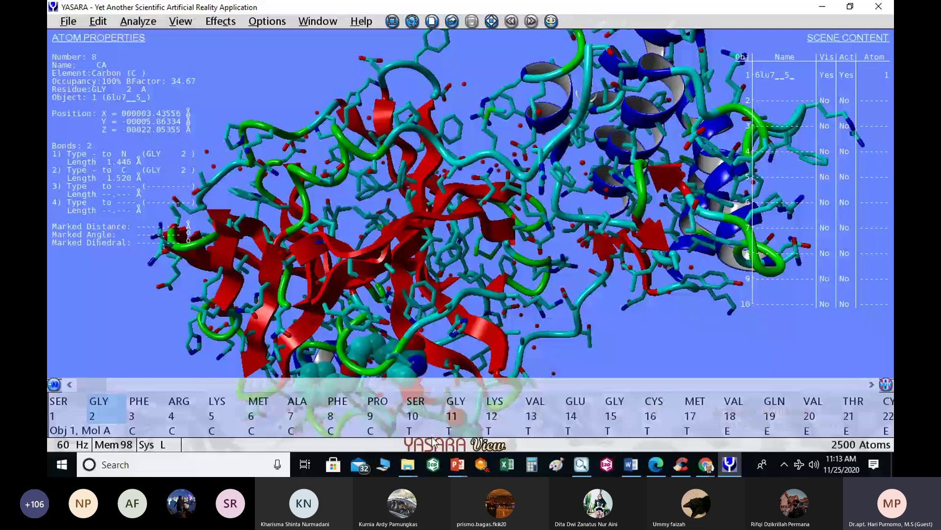
click(457, 415)
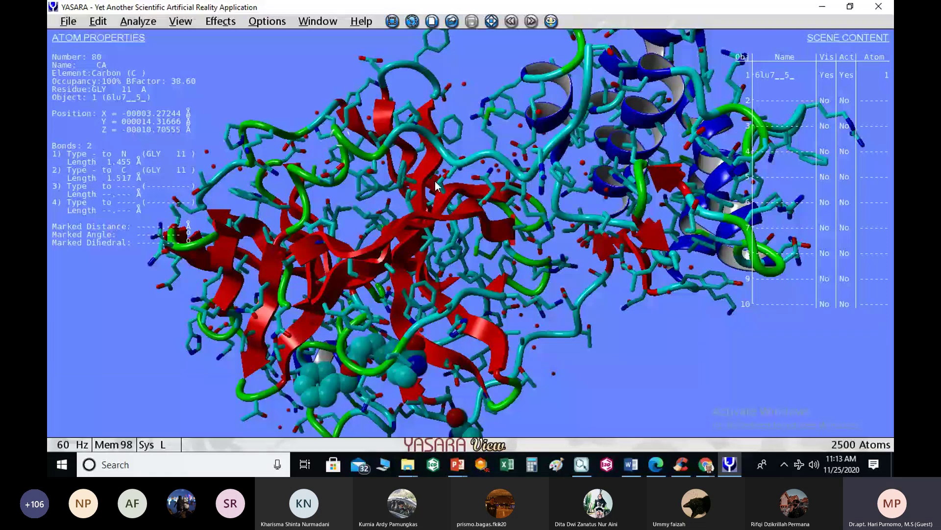
- Show the whole structure as balls and sticks, and change it to a ribbon cartoon without protein side chains
key(F2)
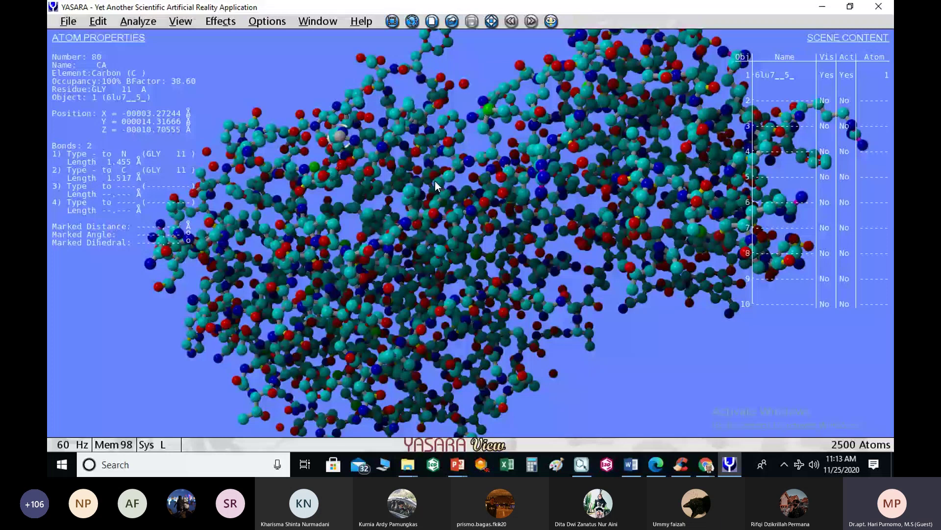
key(F7)
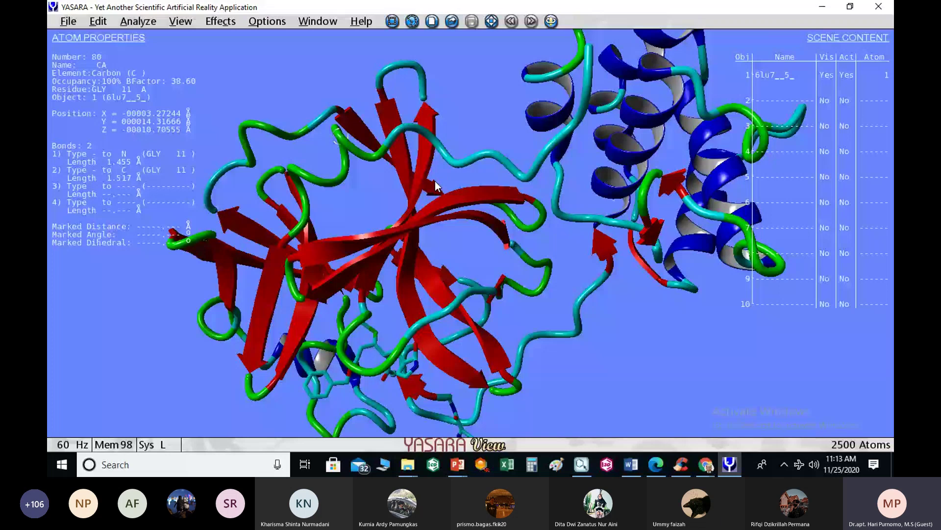
- Expand the 6lu7 object into its molecules and select Mol C to highlight it in the structure
drag(435, 181, 578, 192)
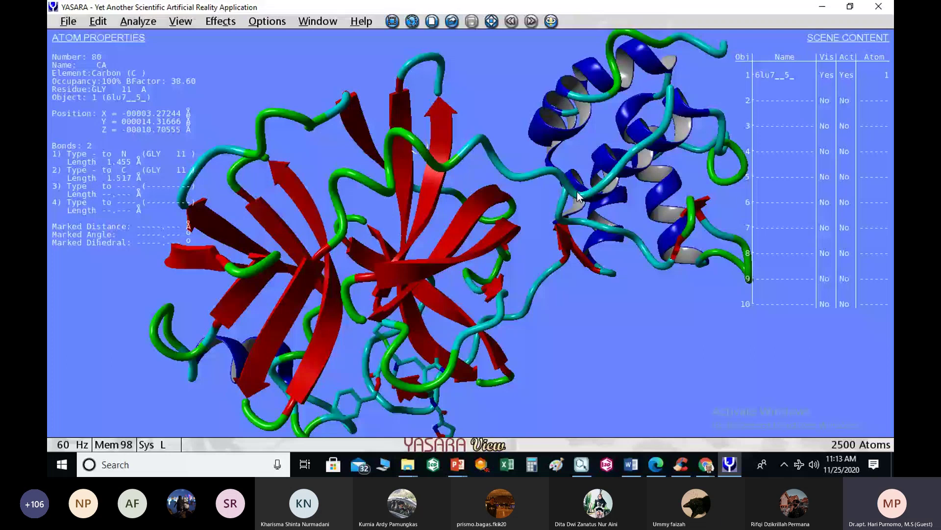
drag(578, 192, 711, 113)
click(768, 75)
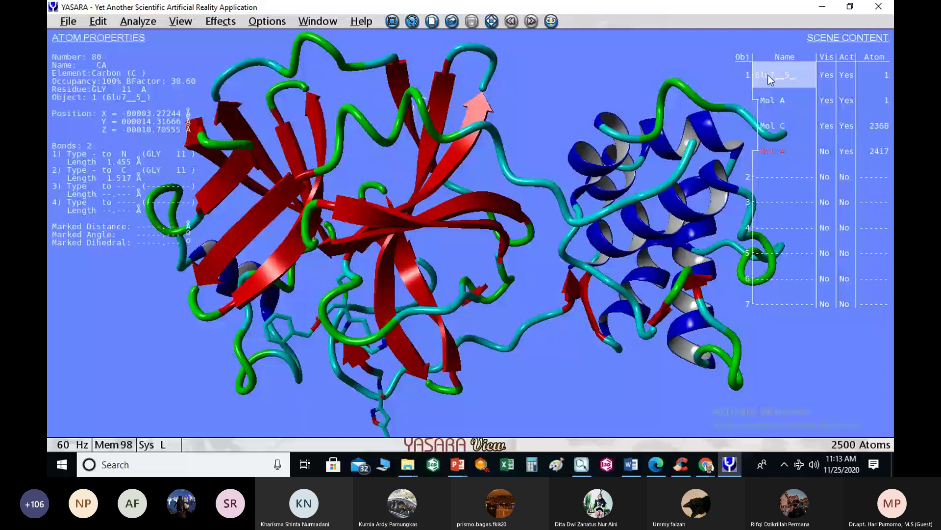
click(772, 126)
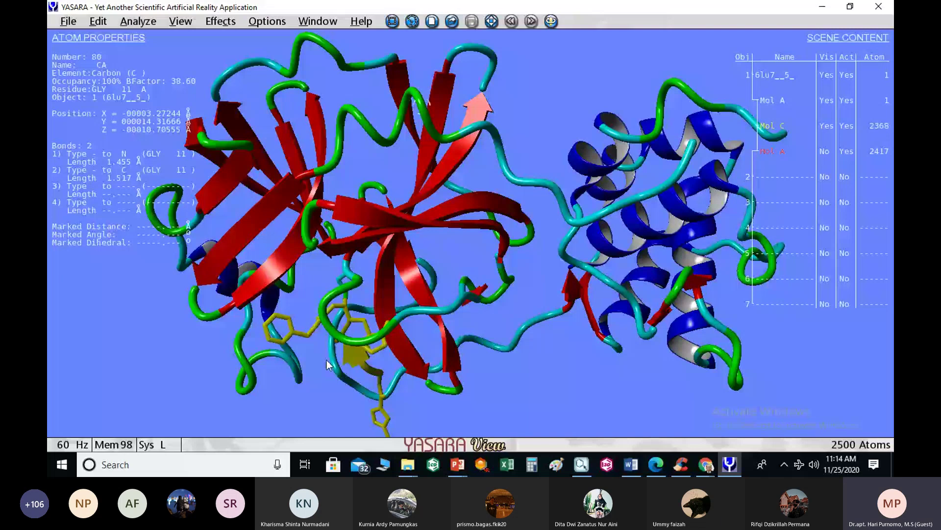
- Examine from several angles and distances how the highlighted Mol C sits in the protein's binding pocket
drag(331, 361, 437, 297)
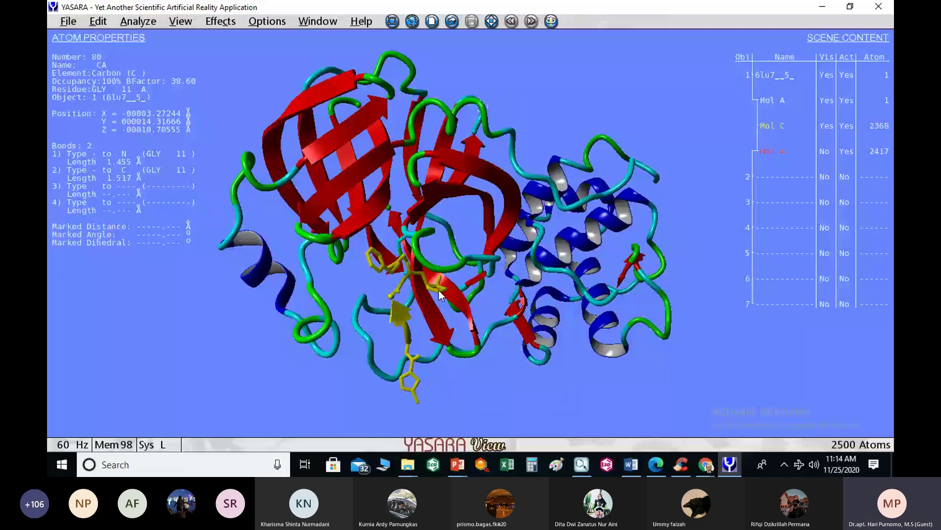
drag(439, 290, 406, 186)
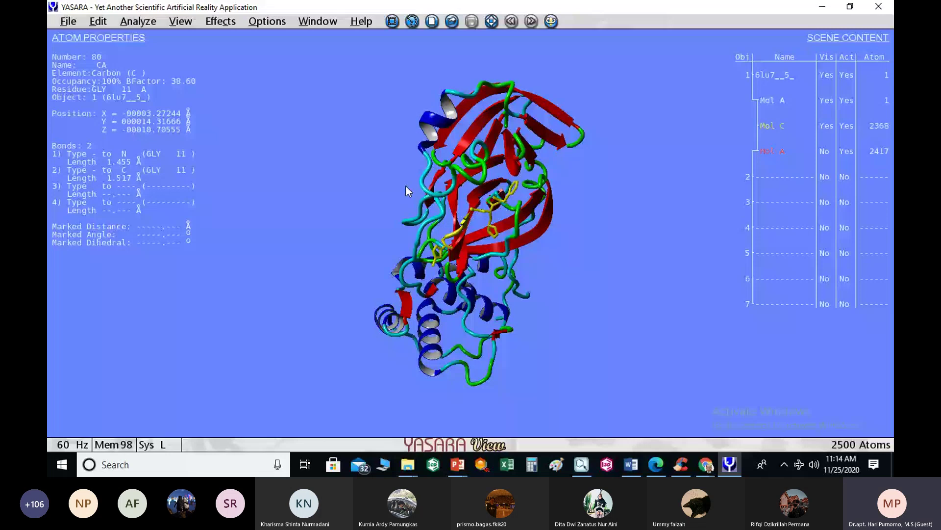
drag(406, 189, 294, 194)
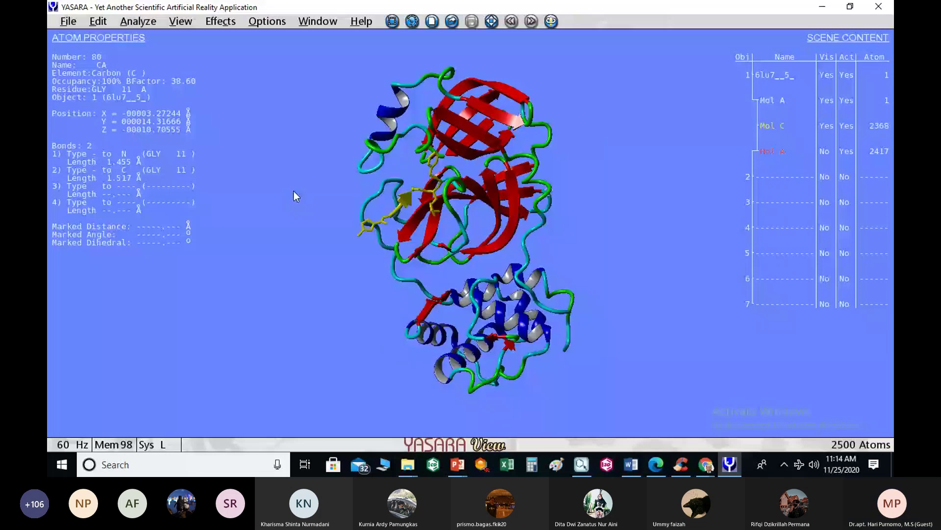
drag(293, 190, 278, 213)
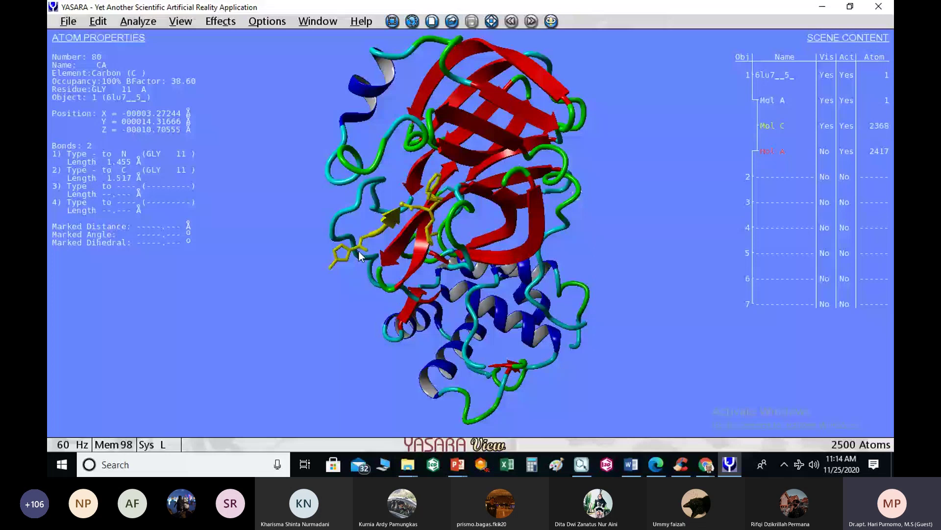
scroll(633, 192, up, 2)
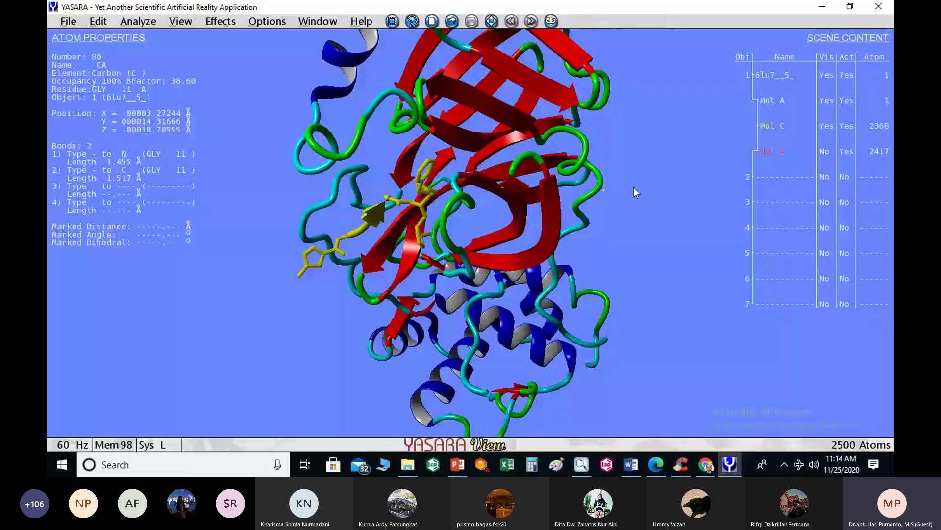
drag(633, 187, 290, 132)
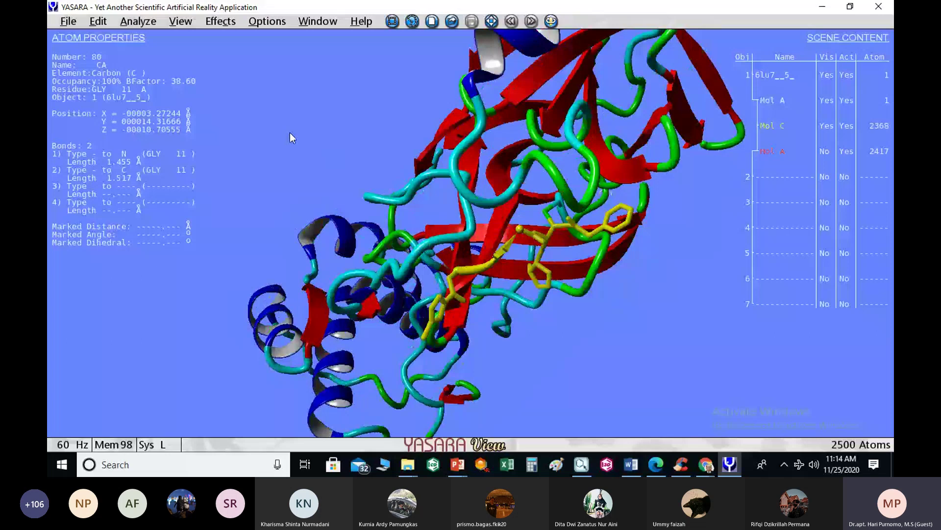
drag(290, 132, 279, 127)
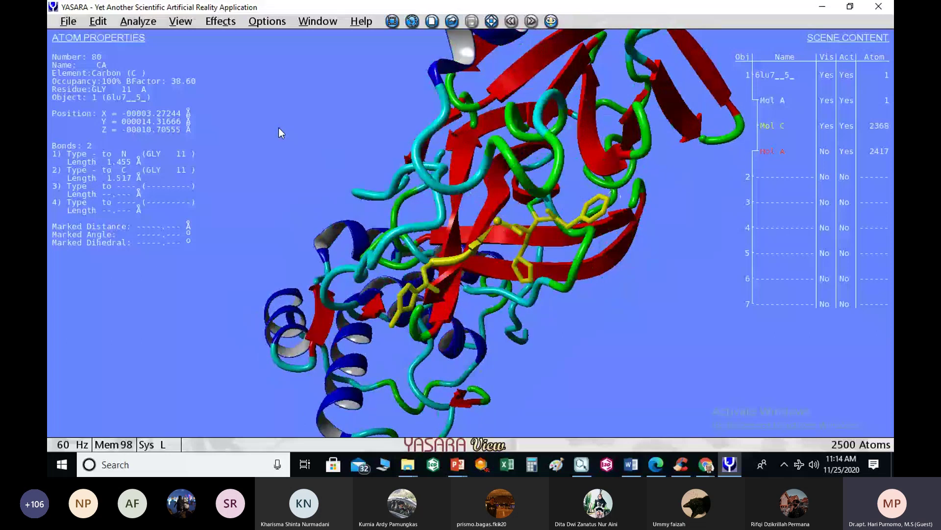
drag(279, 128, 357, 216)
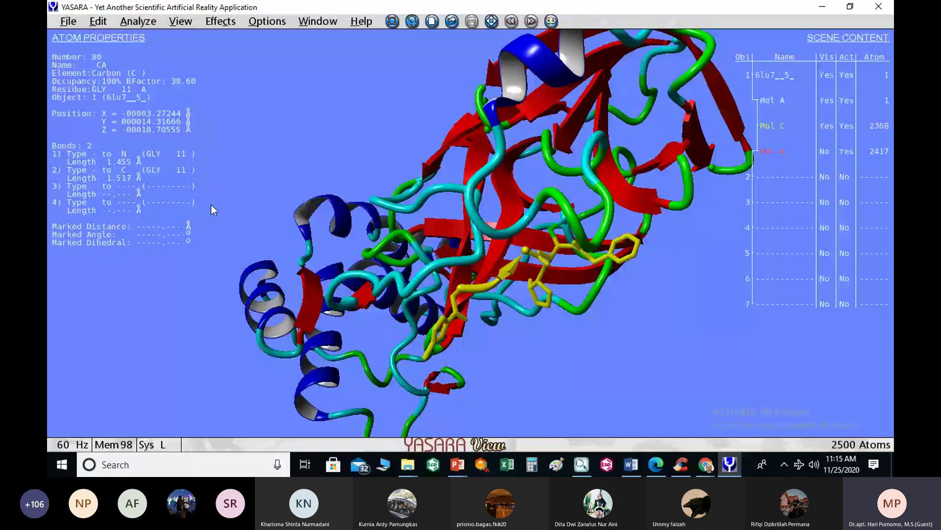
- Inspect the ribbon cartoon of Mol A and the yellow Mol C ligand from the front, side and whole-protein views
drag(211, 205, 250, 155)
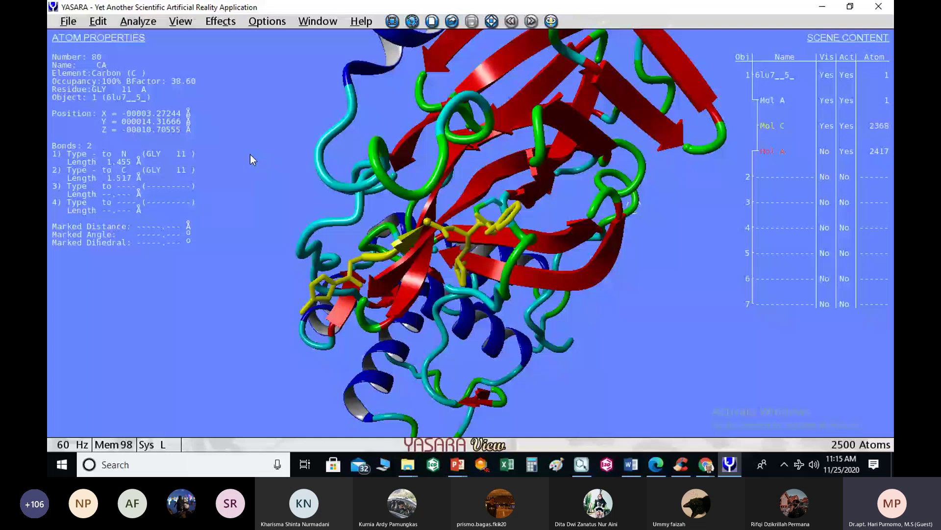
drag(250, 154, 261, 146)
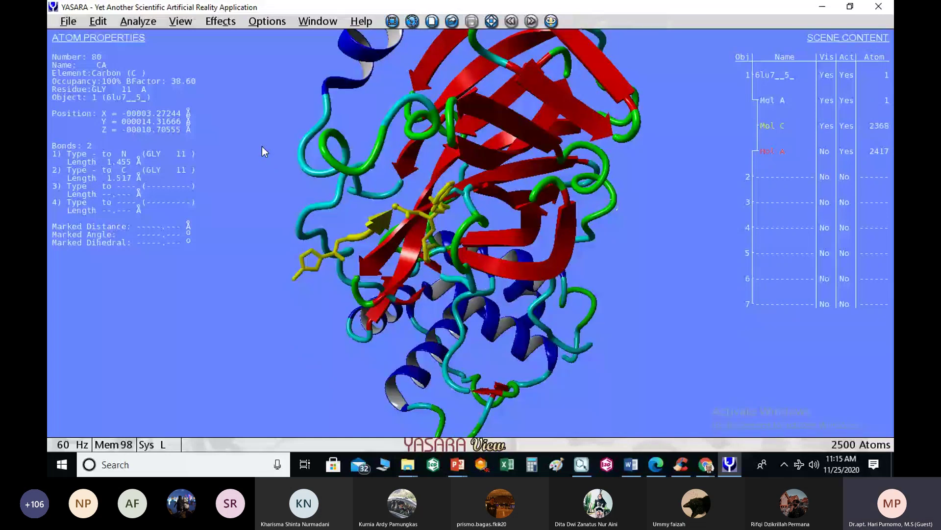
drag(261, 146, 420, 128)
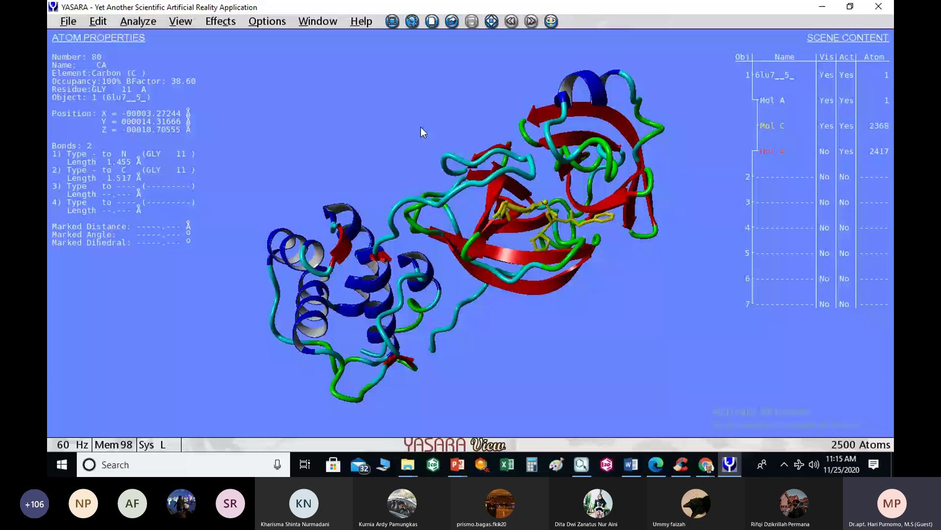
drag(420, 129, 469, 182)
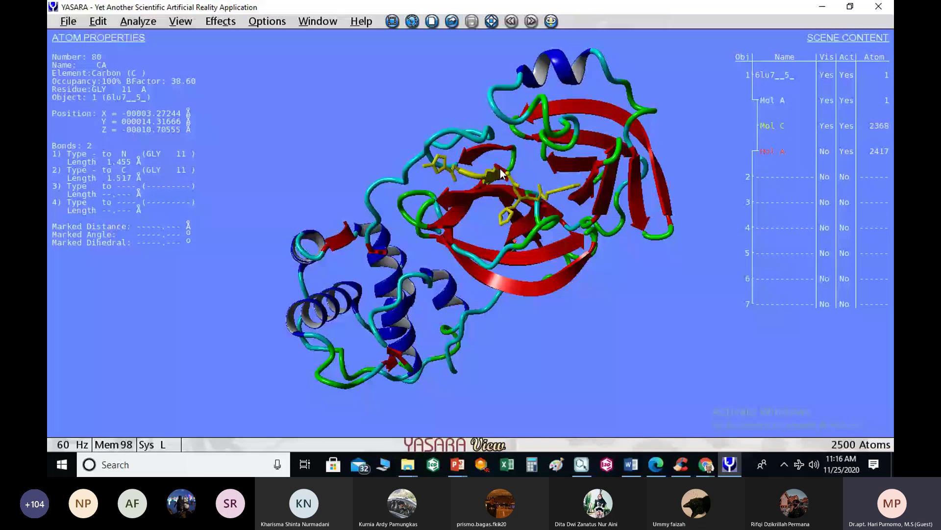
drag(501, 172, 541, 218)
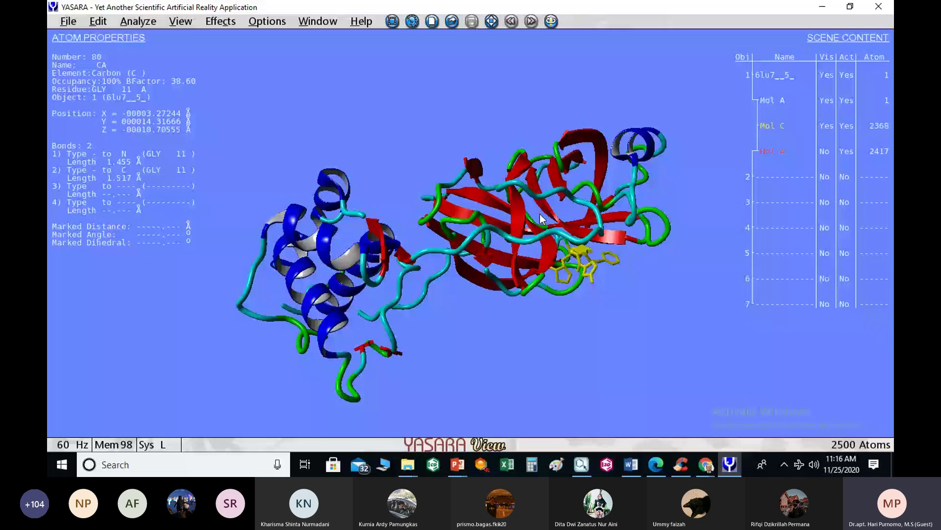
drag(541, 218, 443, 117)
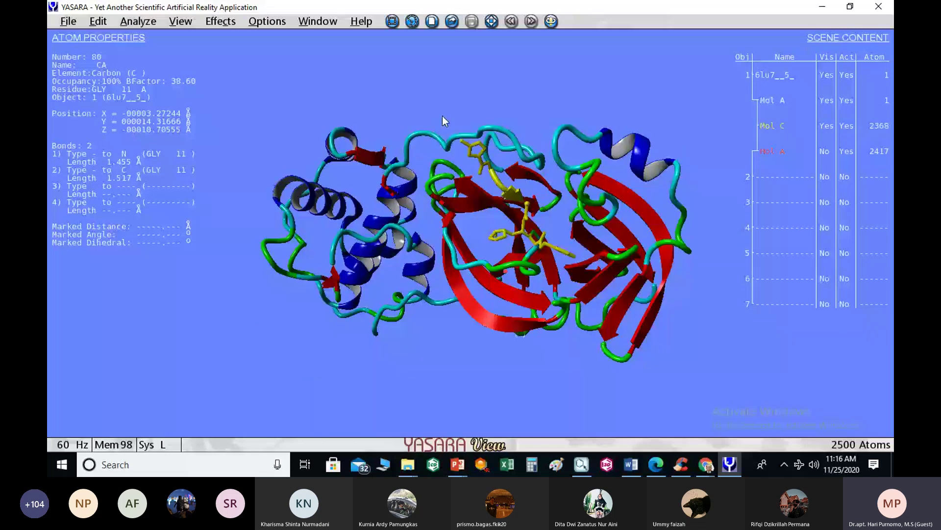
drag(442, 116, 343, 116)
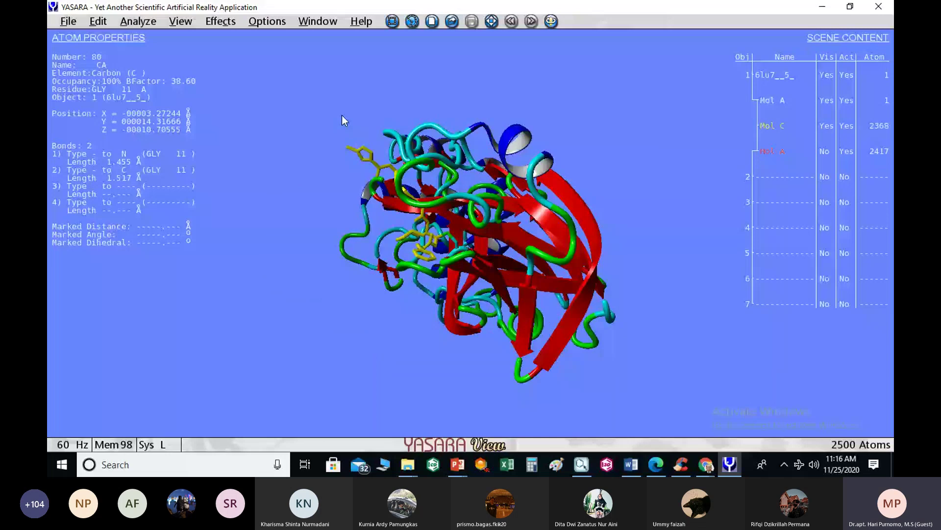
drag(342, 117, 550, 147)
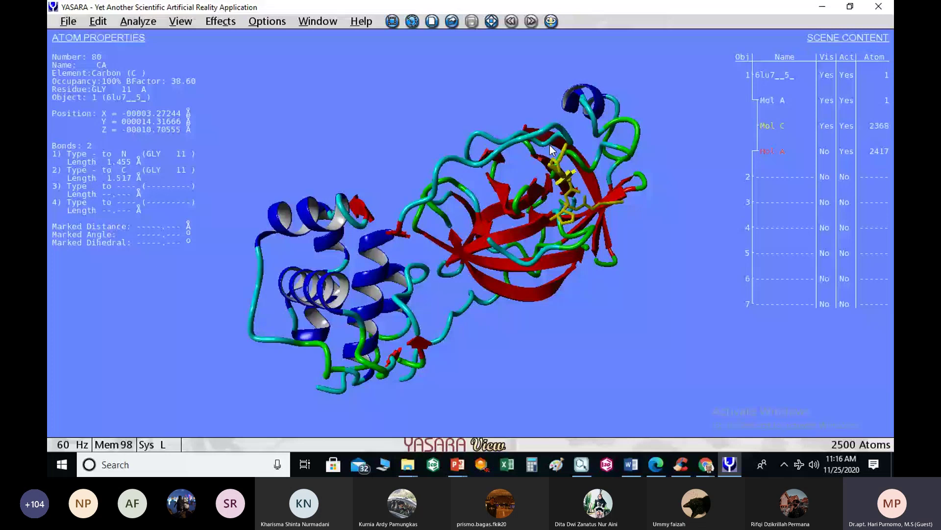
- Switch to the Komputasi folder in File Explorer and start LigPlot+ from its shortcut, moving its window clear
key(alt+Tab)
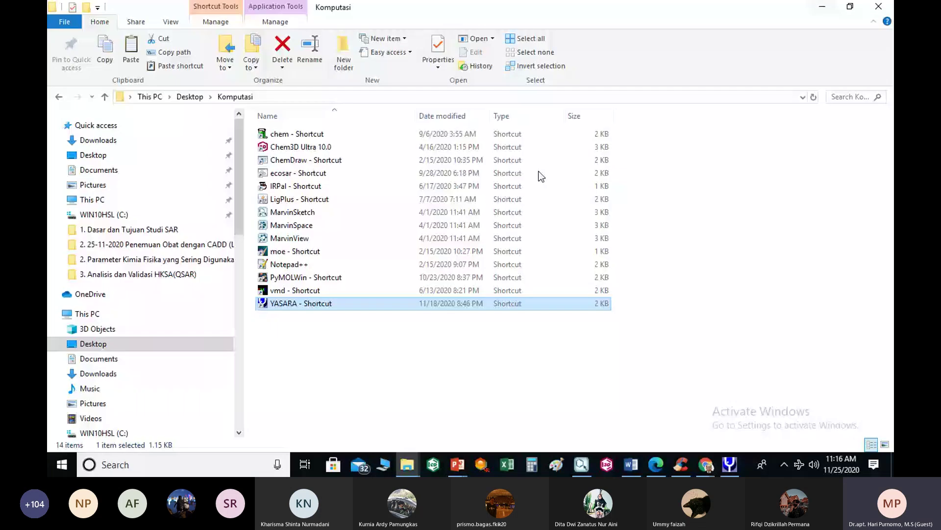
double_click(282, 199)
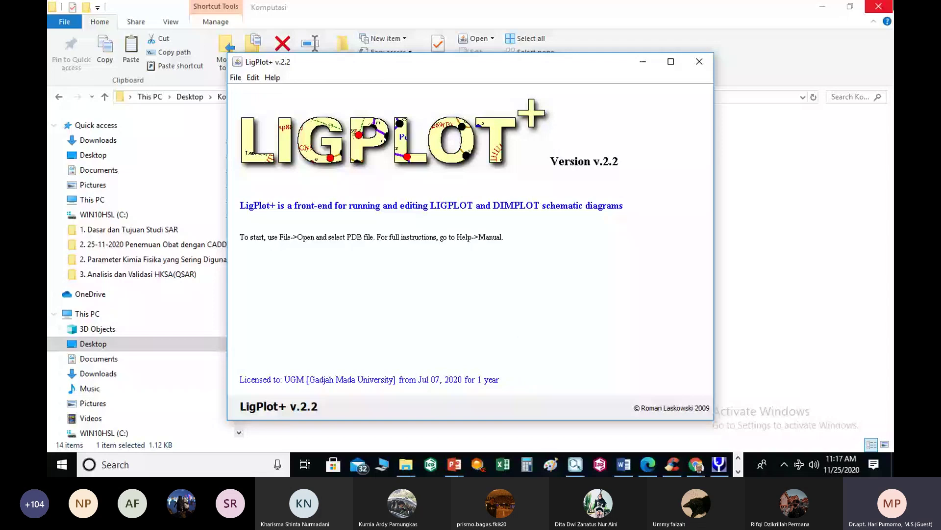
drag(450, 68, 407, 34)
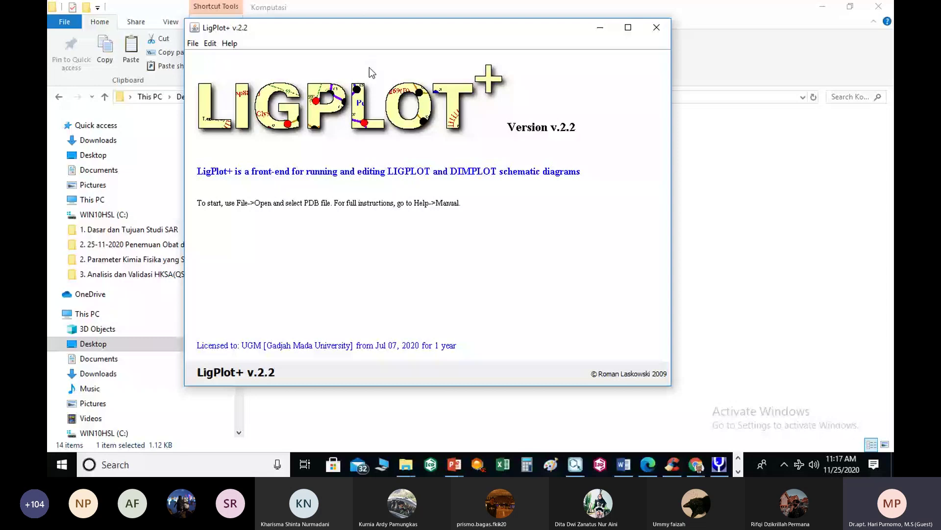
- Load the PDB file 6lu7 (5).pdb from the Pertemuan 3 folder in 0. 2020_Kuliah Online plants 3_6LU7 on drive D
click(193, 43)
mouse_move(211, 57)
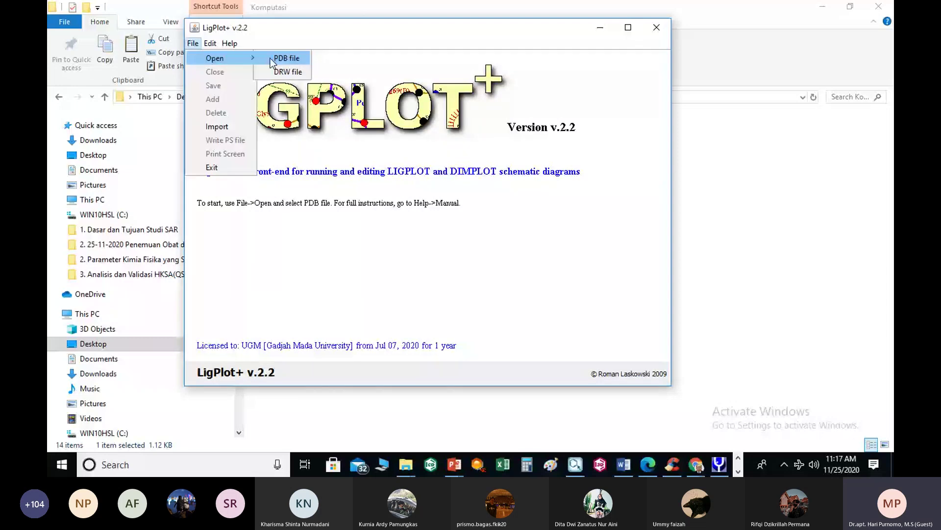
click(290, 57)
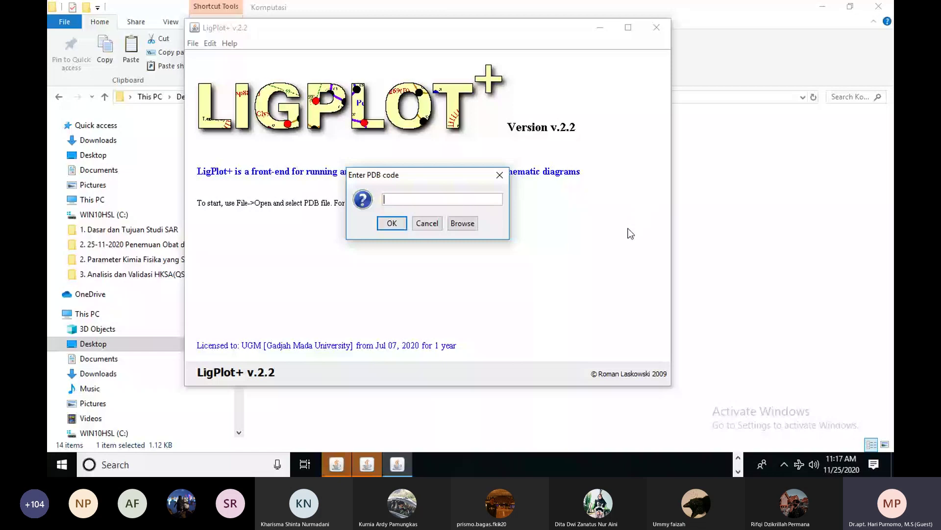
click(463, 223)
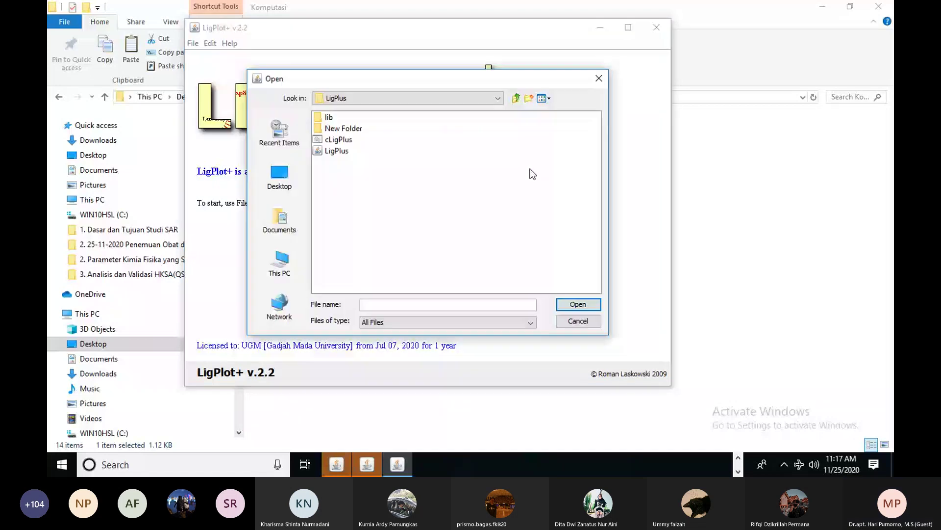
click(280, 260)
double_click(345, 207)
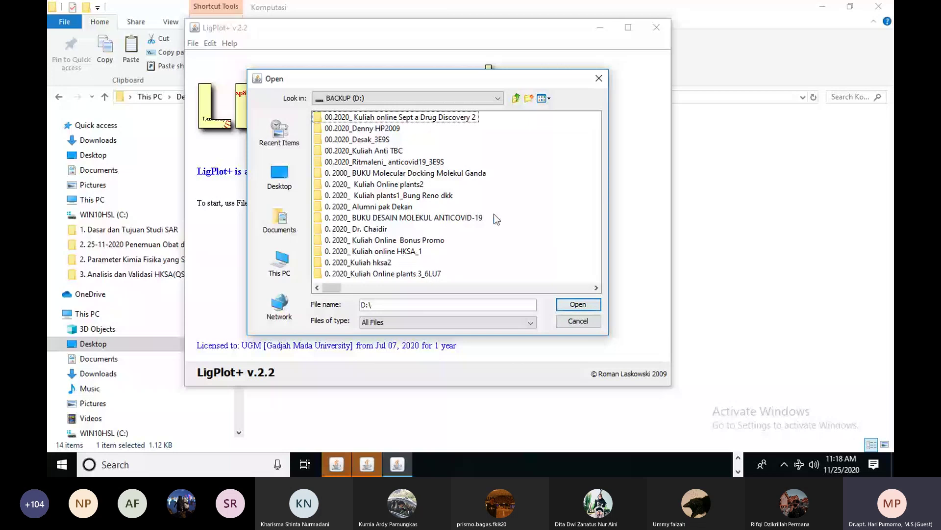
double_click(406, 275)
double_click(351, 151)
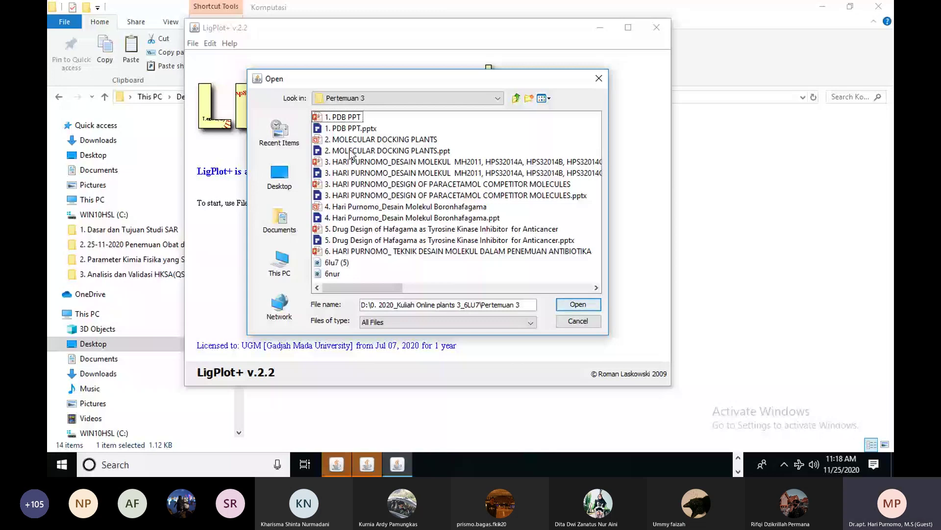
click(331, 262)
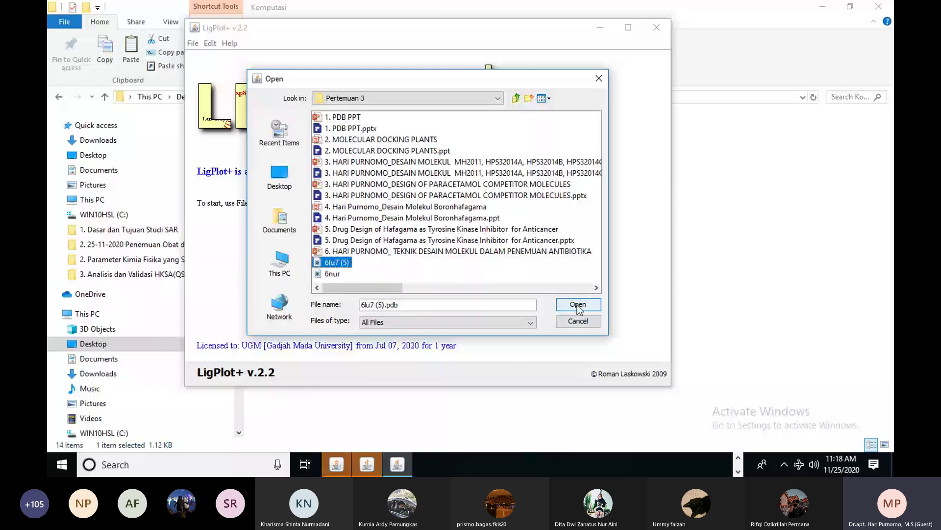
click(577, 305)
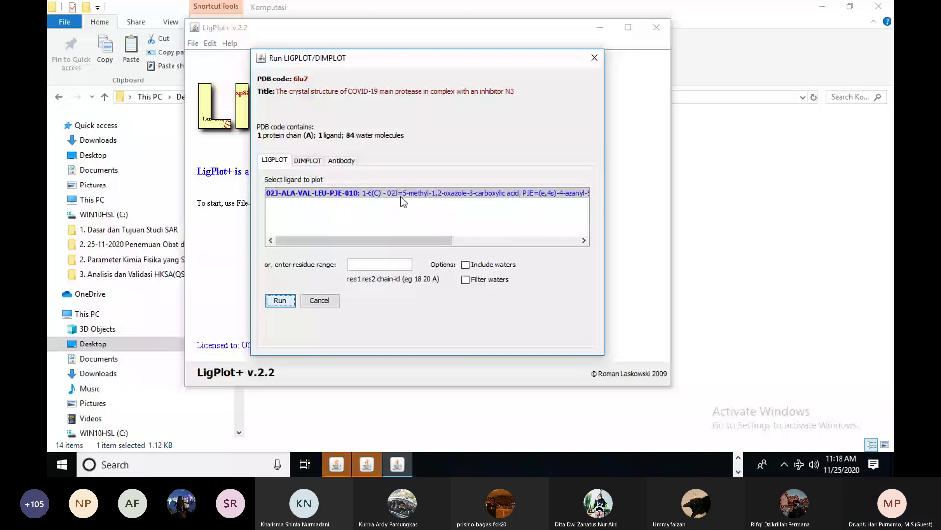
- Run LIGPLOT for the ligand 02J-ALA-VAL-LEU-PJE-010, view the interaction diagram at full window size, and minimize LigPlot+
click(283, 300)
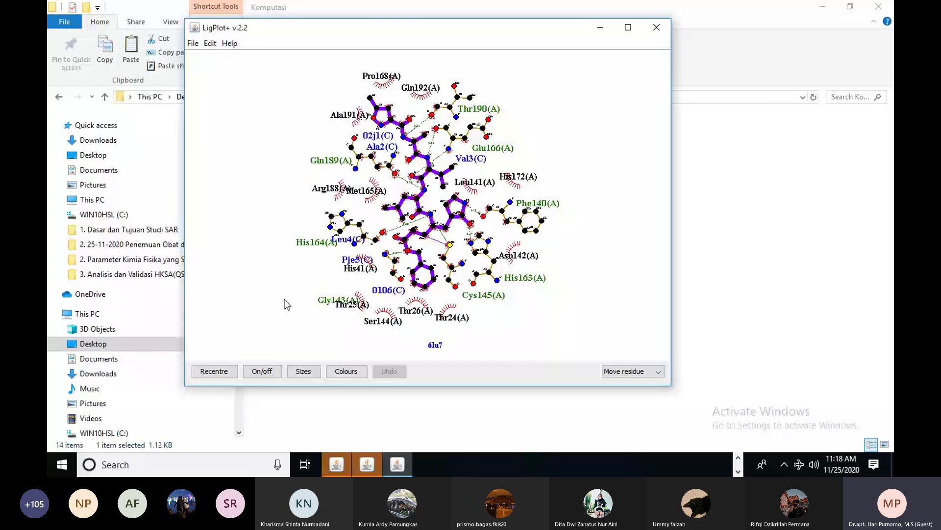
click(628, 27)
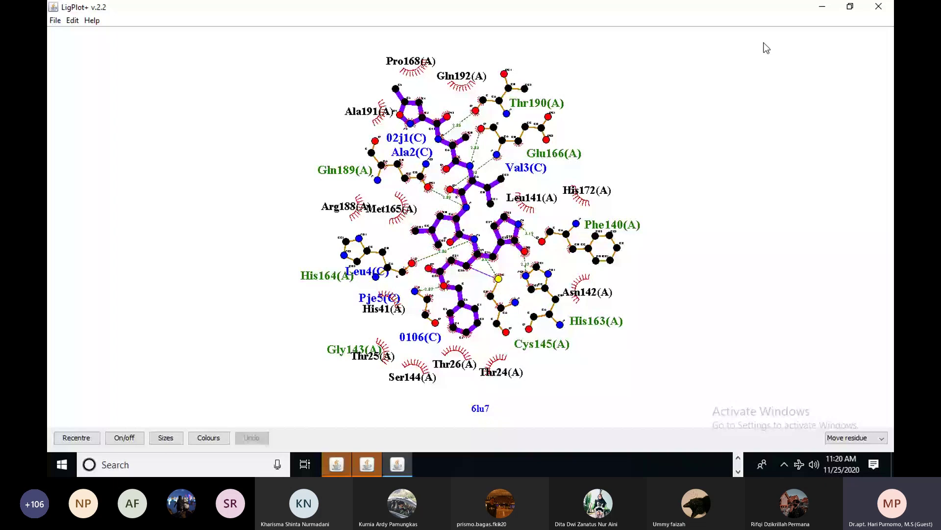
click(822, 7)
- Switch to File Explorer and open the Pertemuan 3 folder in 0. 2020_Kuliah Online plants 3_6LU7 on drive D
mouse_move(405, 465)
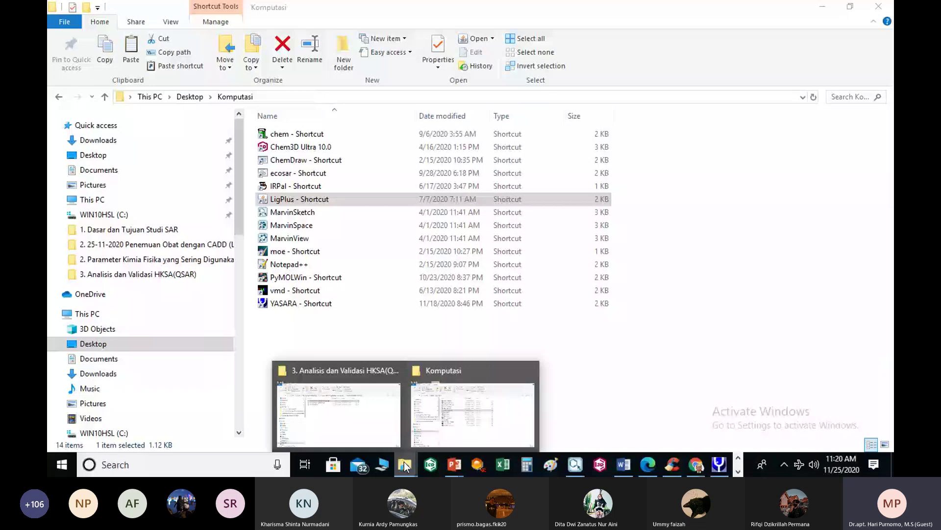
click(473, 414)
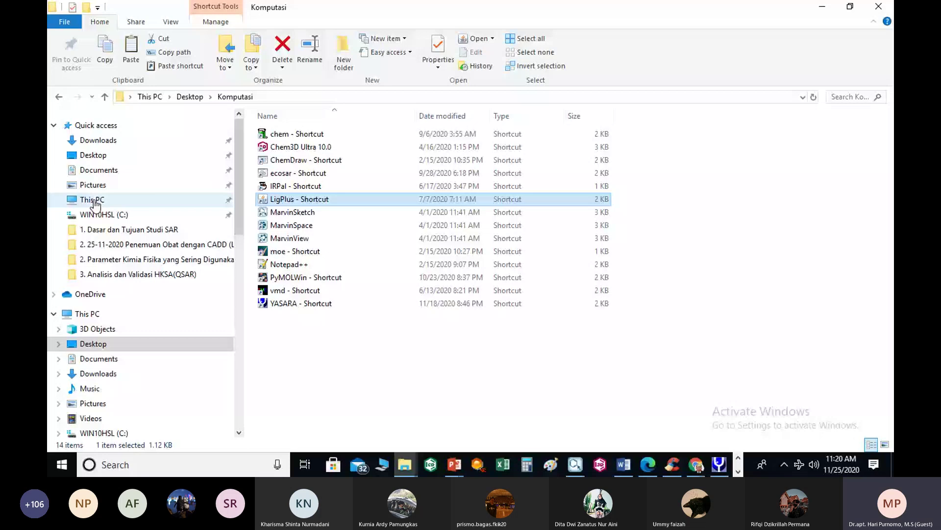
click(93, 200)
click(520, 242)
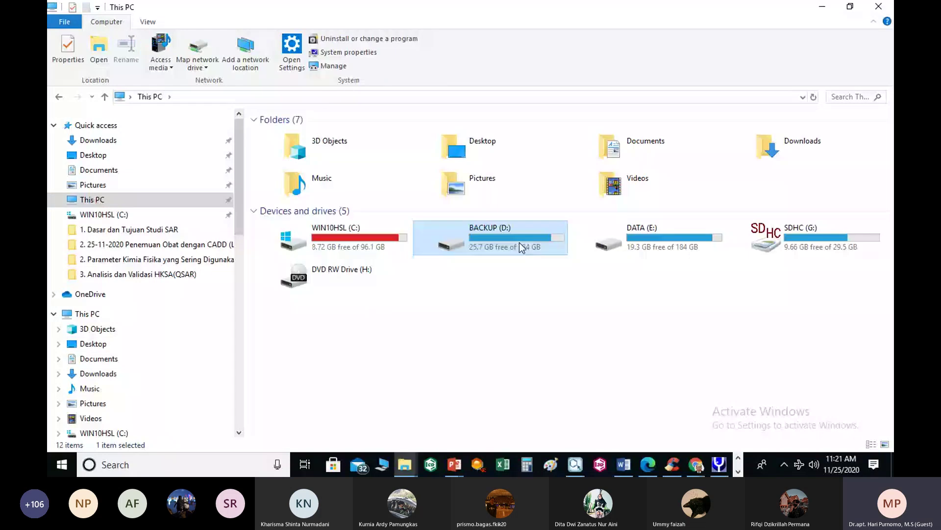
double_click(519, 243)
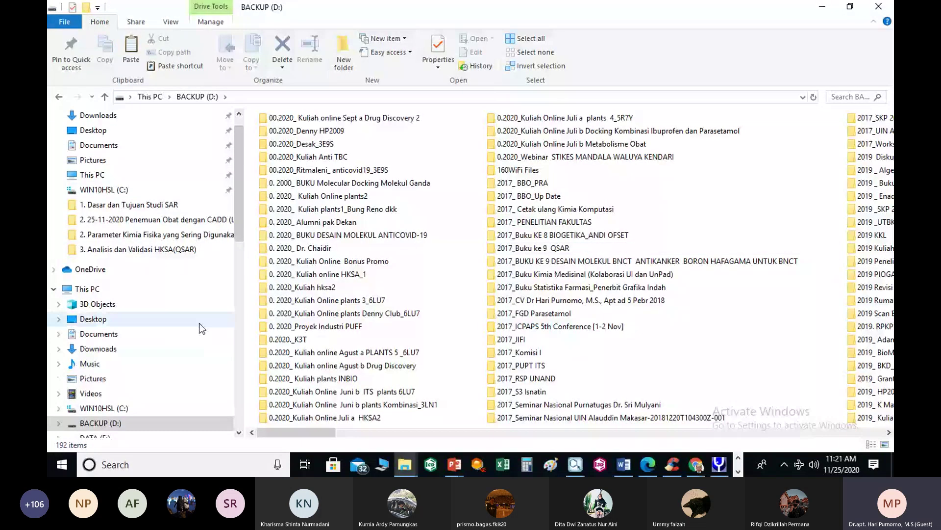
double_click(315, 300)
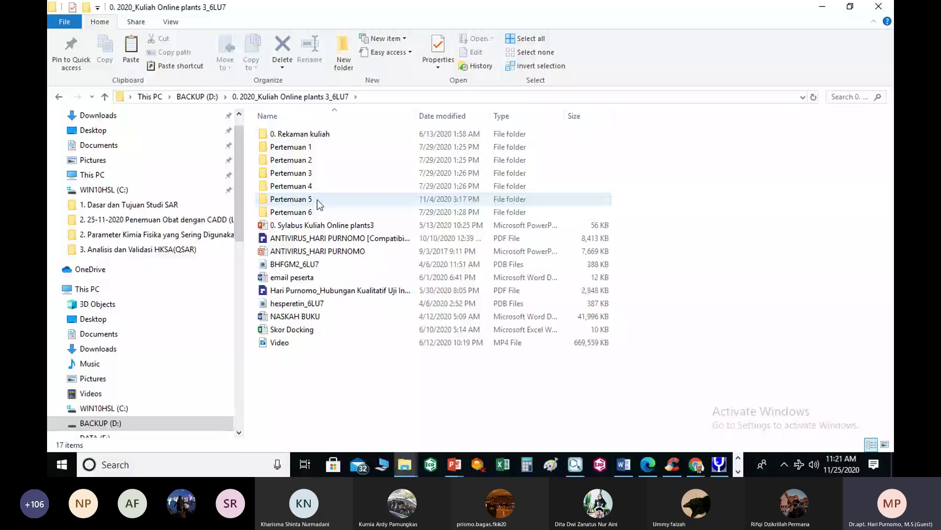
double_click(292, 173)
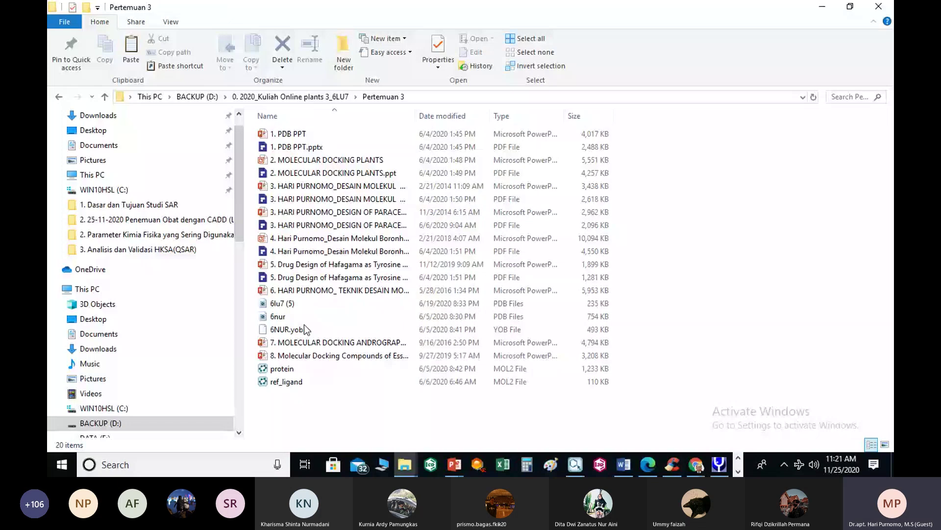
- Open the 6lu7 (5) PDB file in MarvinSpace and widen the component list so the ligand names are readable
click(273, 304)
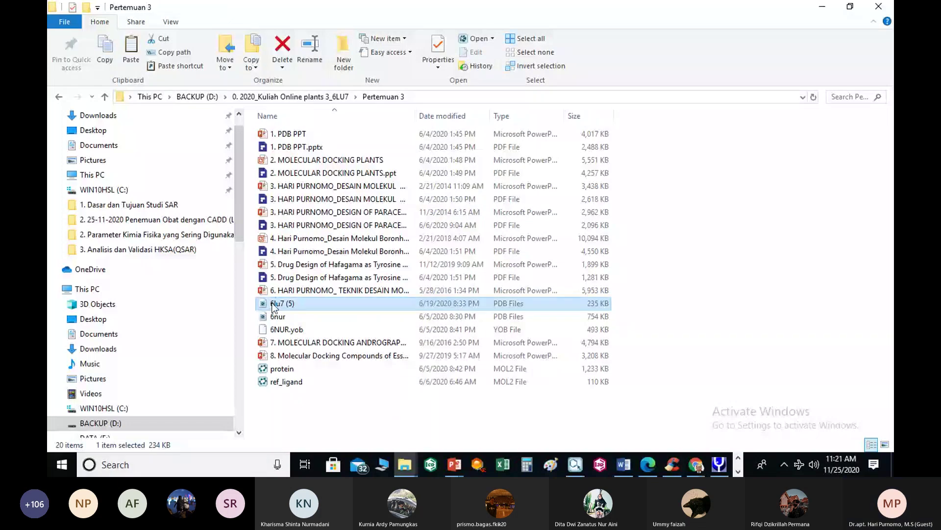
right_click(273, 304)
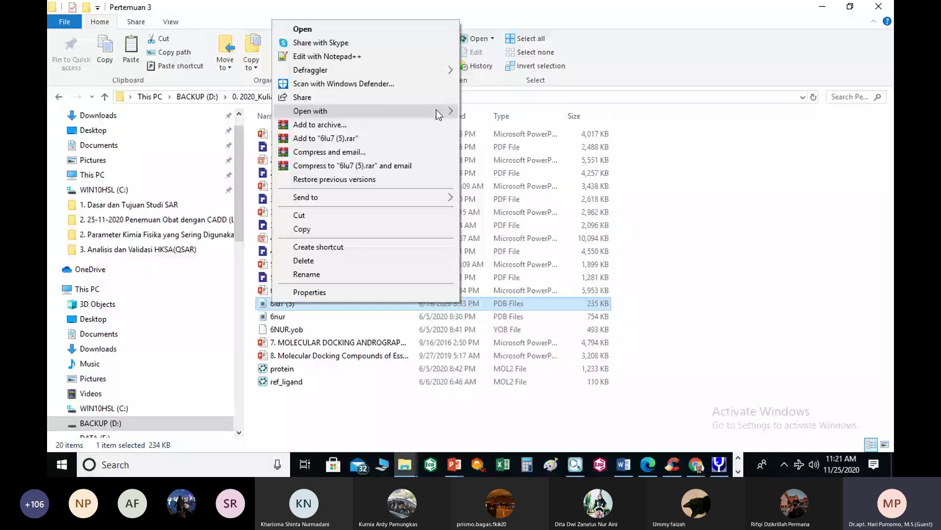
click(499, 143)
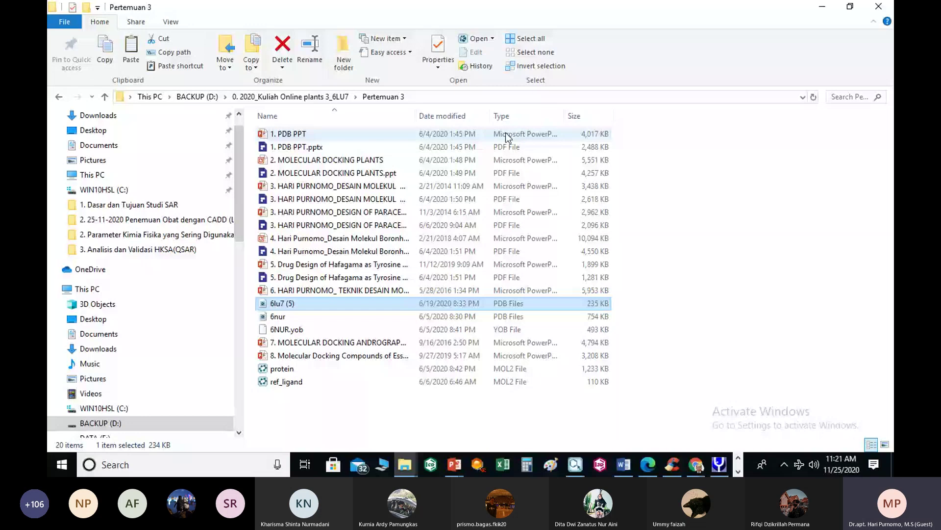
click(738, 471)
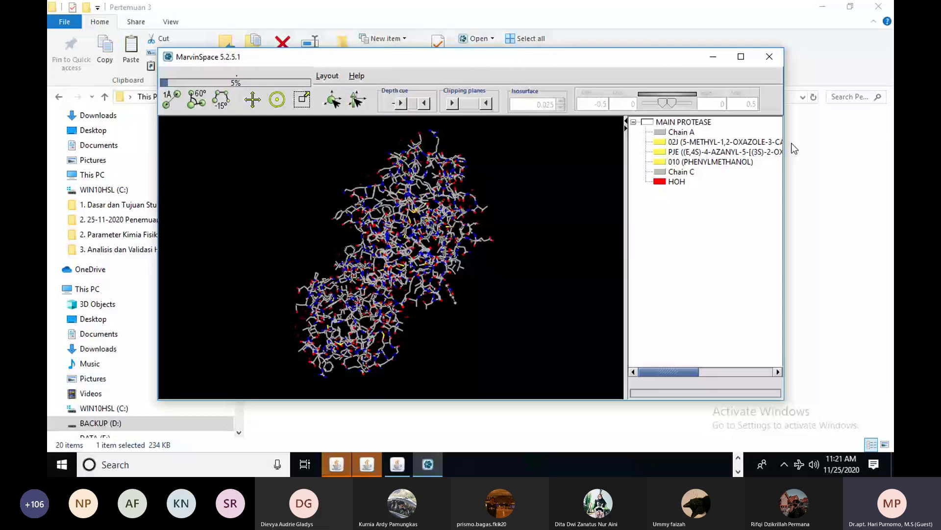
drag(626, 297, 535, 297)
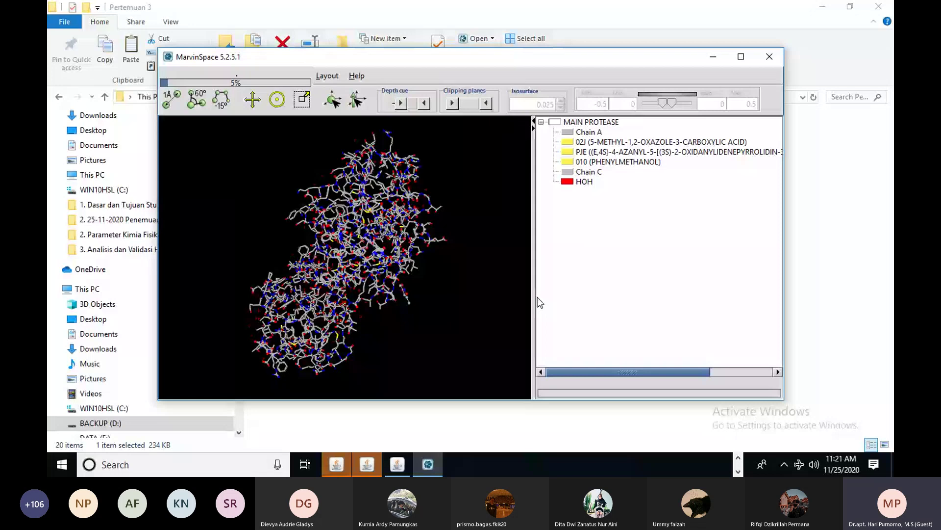
- Zoom to the pocket of the PJE ligand in the main protease and view its structure from another angle
right_click(572, 144)
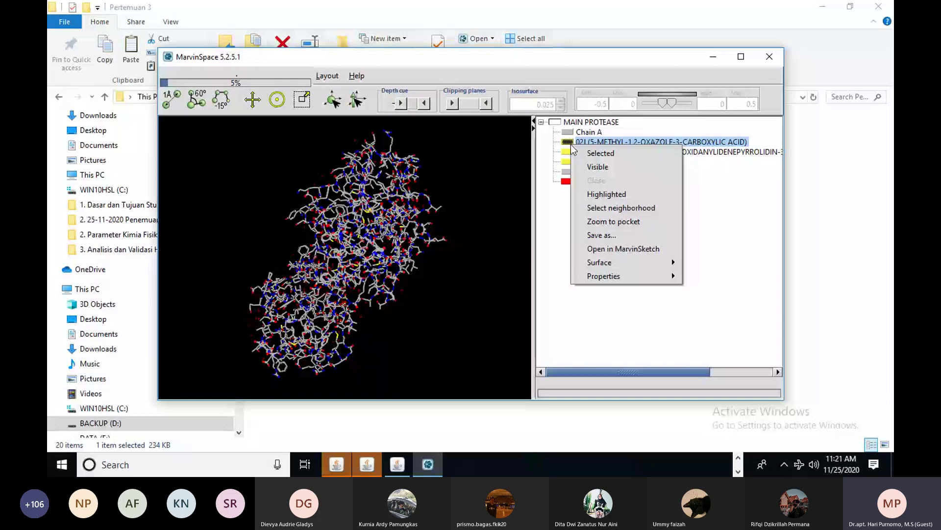
click(571, 152)
right_click(572, 152)
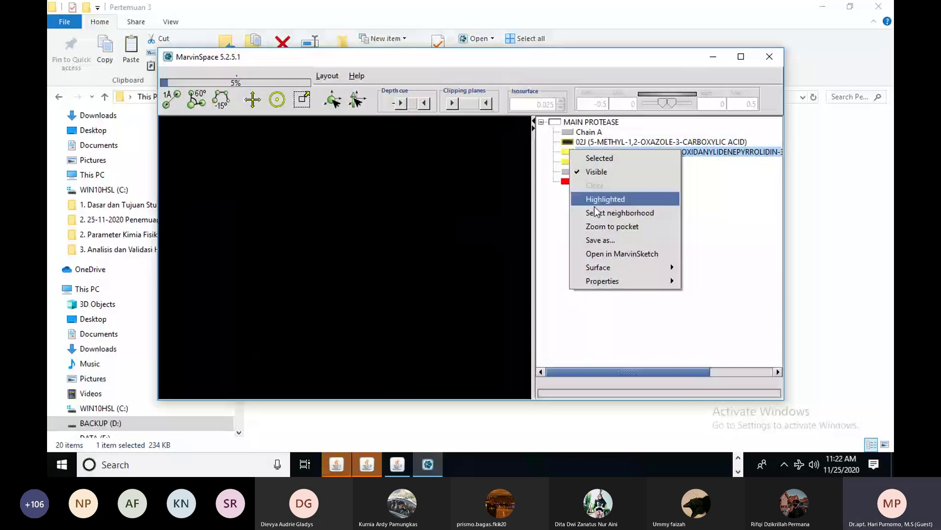
click(595, 226)
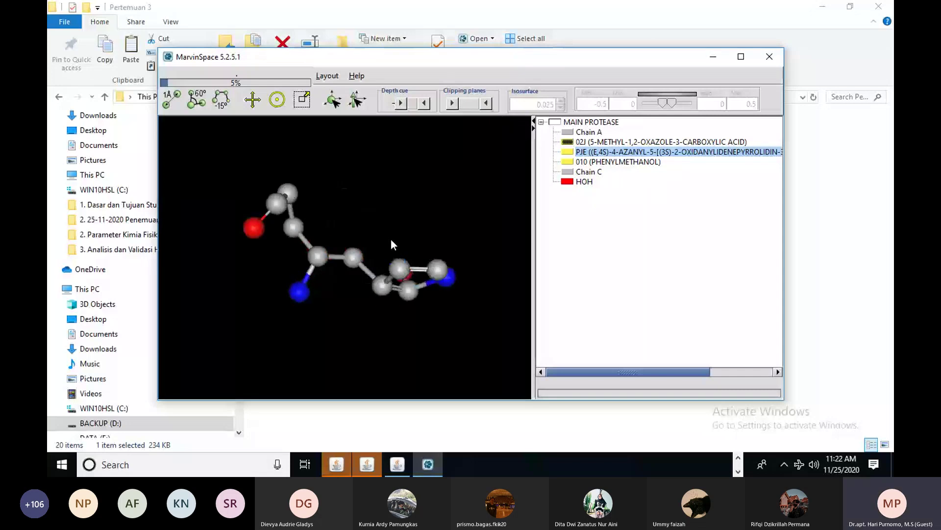
drag(391, 240, 389, 223)
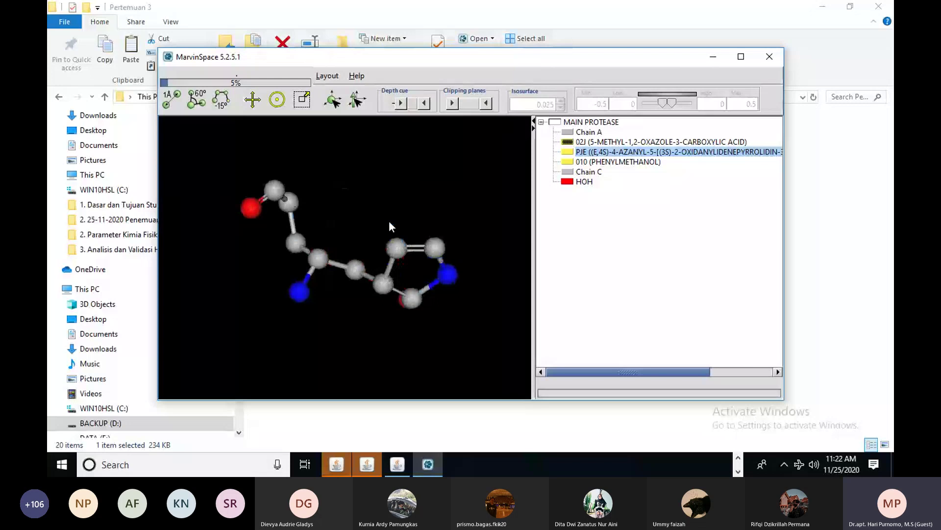
- Zoom to the pocket of the 010 (PHENYLMETHANOL) ligand in the main protease
right_click(565, 161)
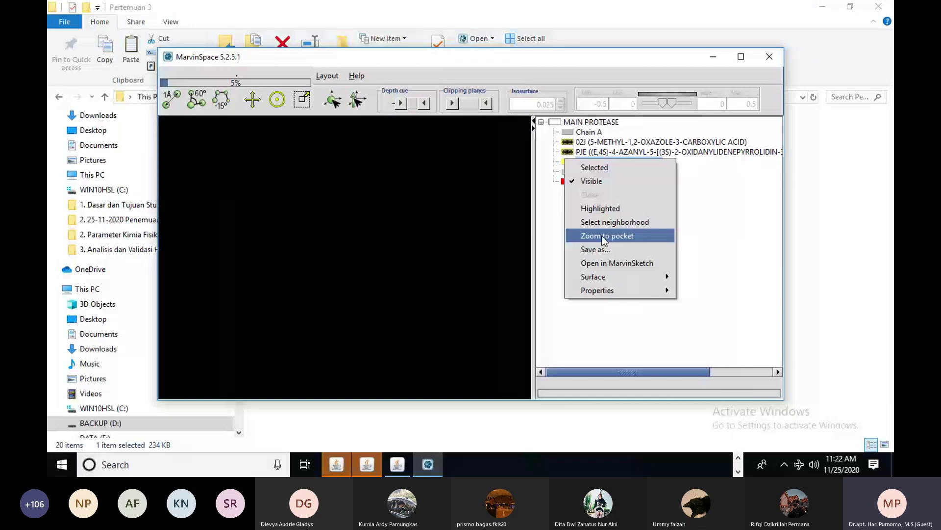
click(603, 237)
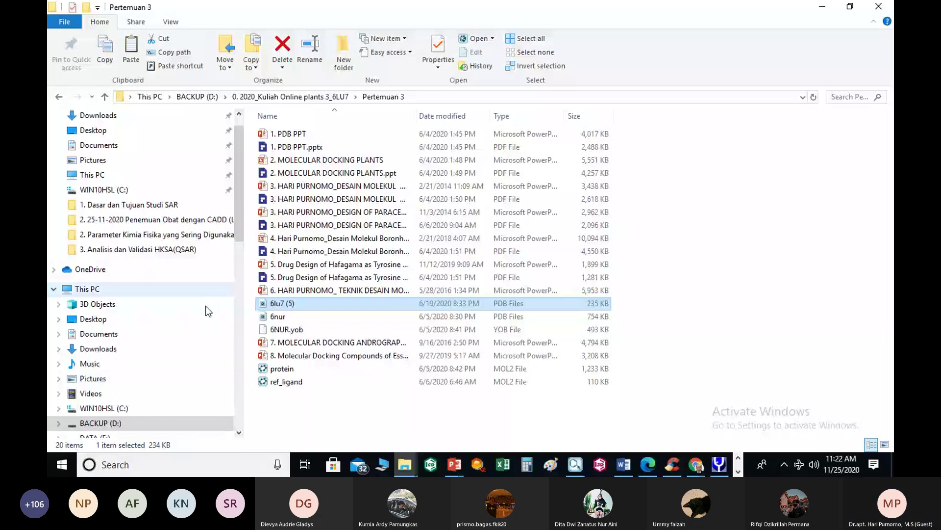
- Open the 6nur PDB file in MarvinSpace, check the options available for Chain C and Chain B, and close the viewer
right_click(267, 317)
mouse_move(422, 128)
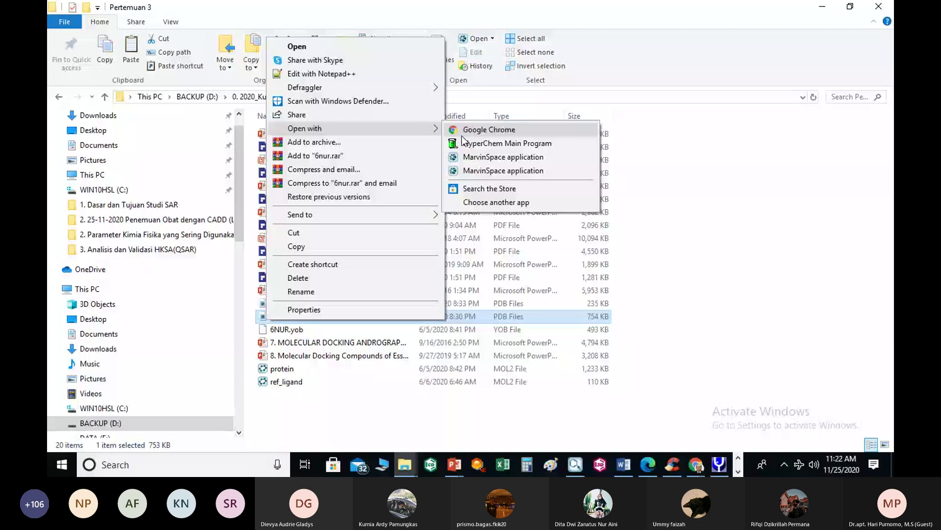
click(502, 157)
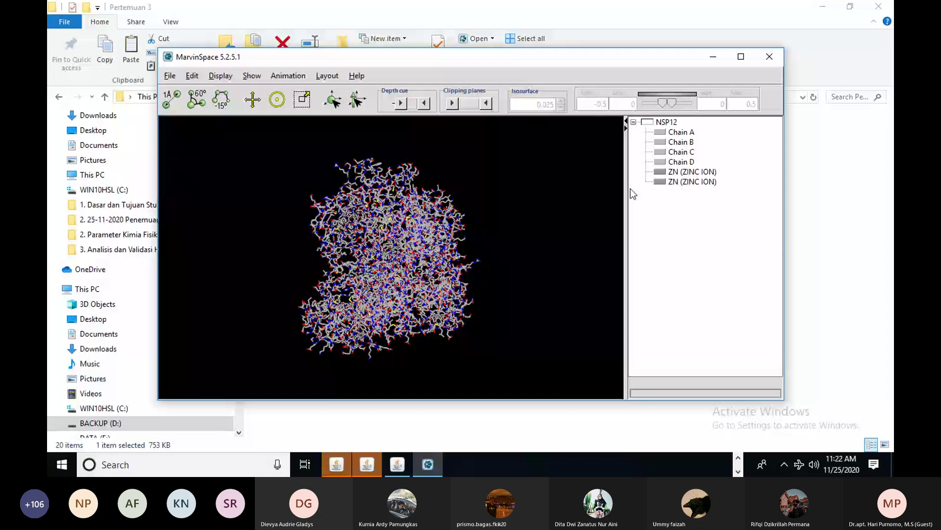
drag(628, 189, 547, 187)
right_click(584, 149)
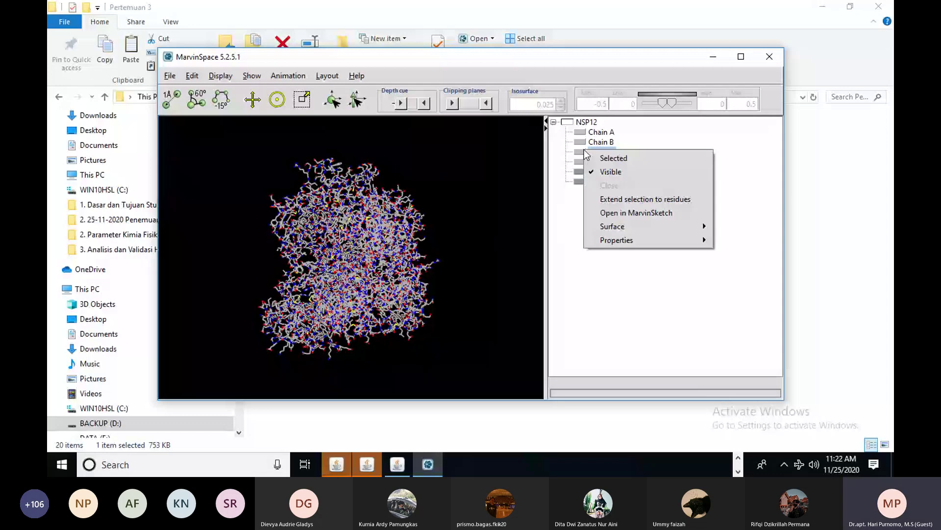
right_click(580, 143)
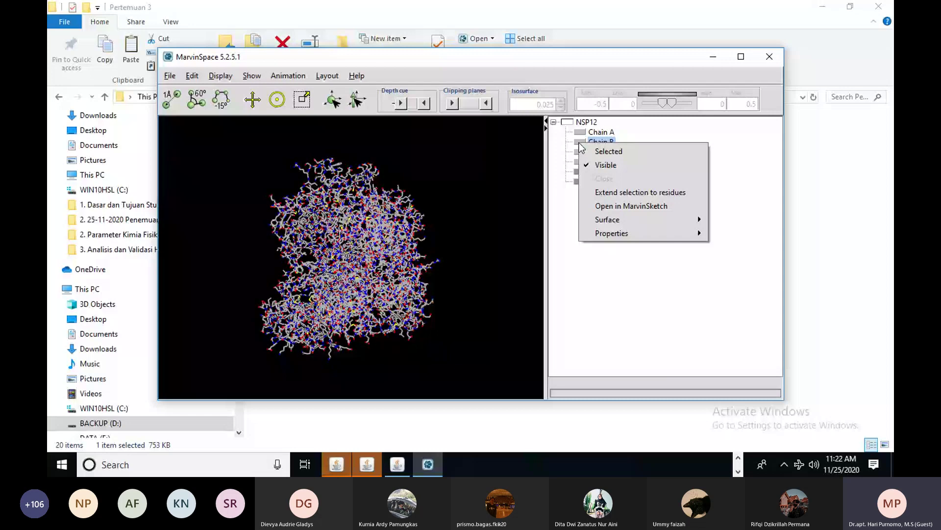
click(768, 57)
- Go to the parent folder 0. 2020_Kuliah Online plants 3_6LU7 and open the BHFGM2_6LU7 PDB file in MarvinSpace
click(104, 97)
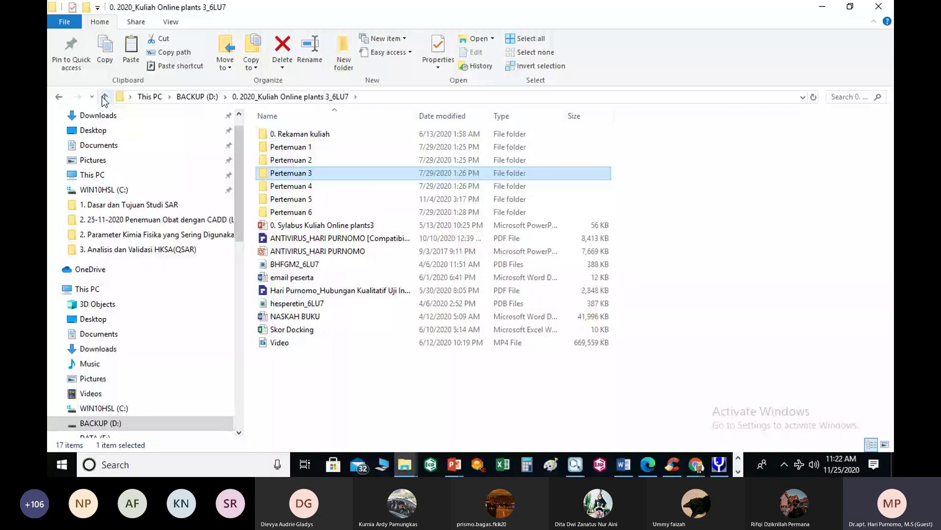
right_click(281, 266)
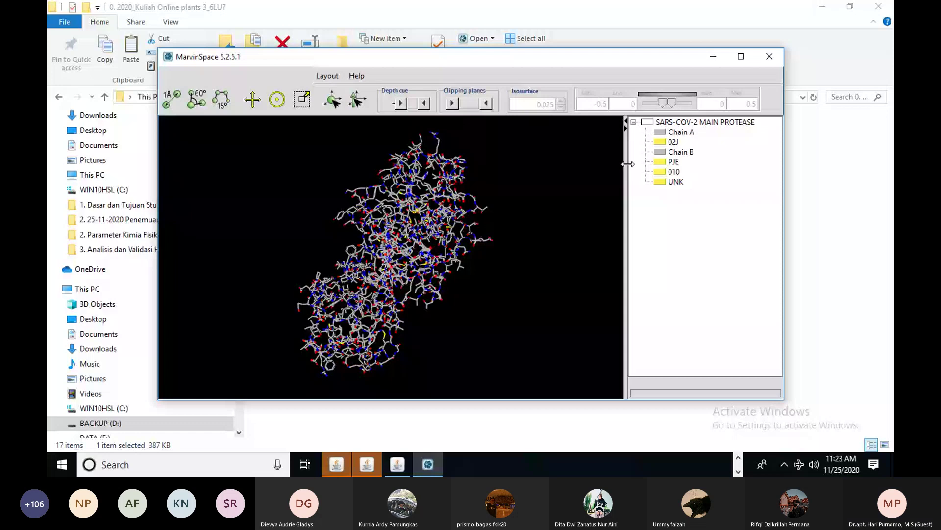
- Zoom to the pocket of the UNK ligand in the SARS-CoV-2 main protease and maximize the MarvinSpace window
right_click(662, 183)
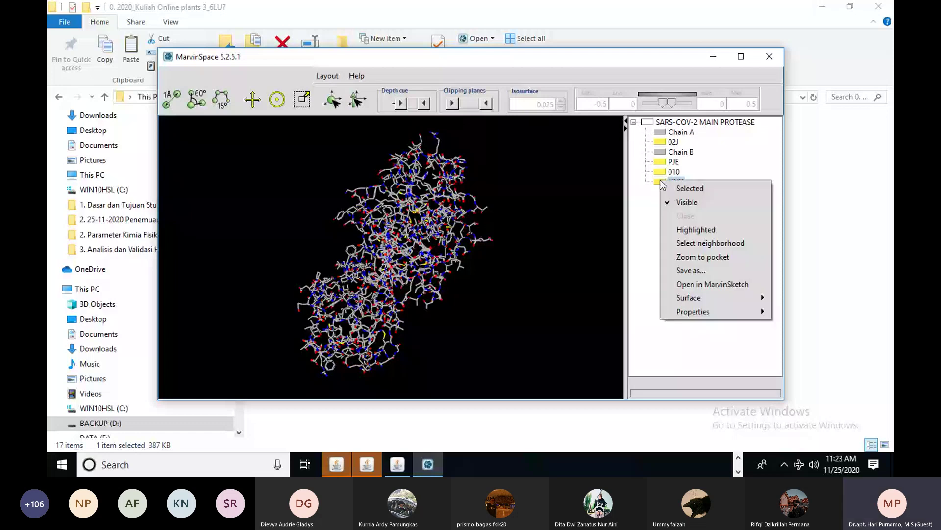
click(702, 257)
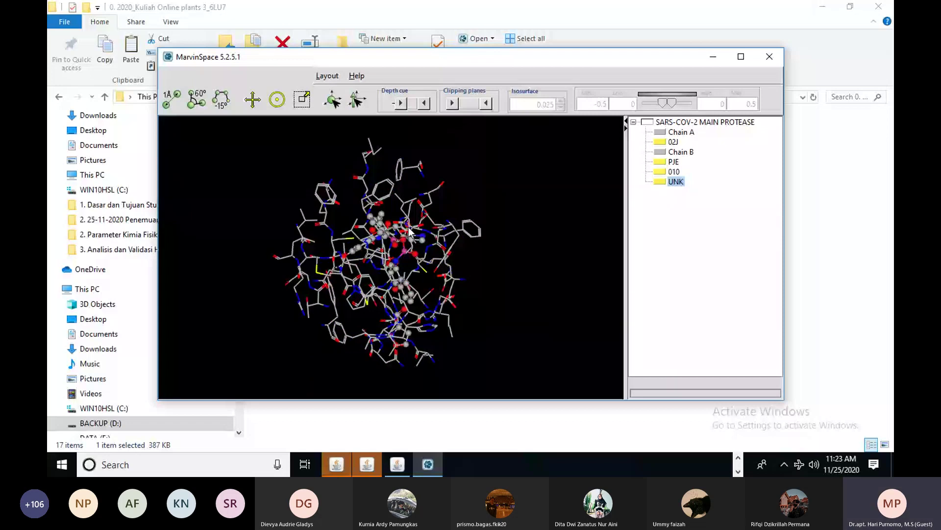
drag(409, 232, 739, 61)
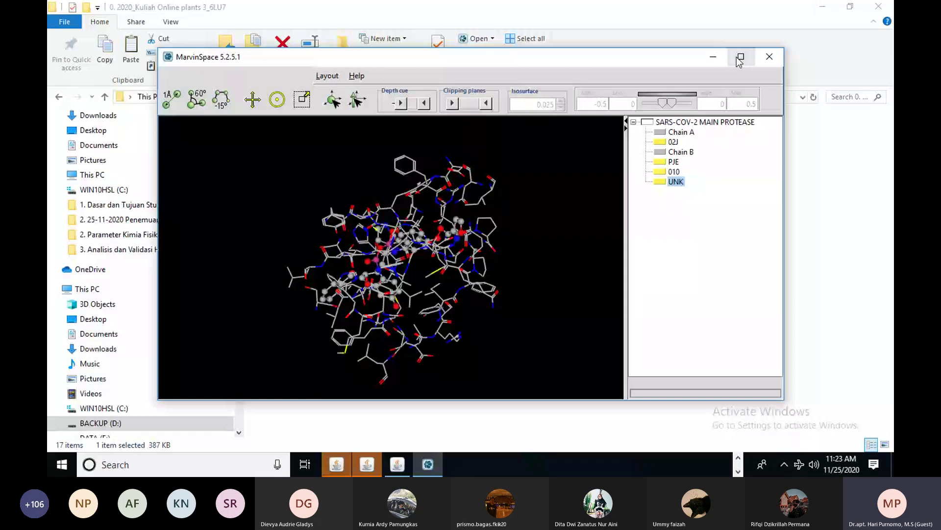
click(740, 57)
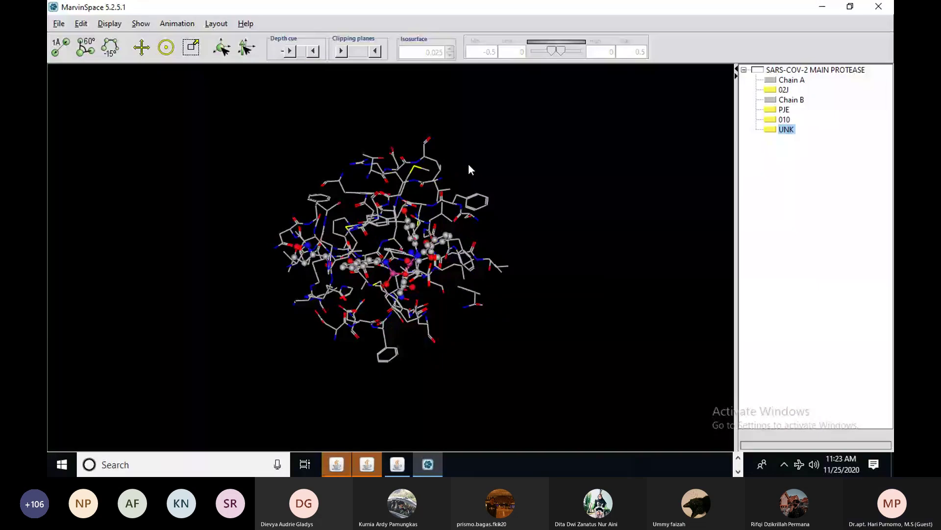
- Set the ligand draw type to Stick and view the pocket from another angle
drag(470, 169, 273, 183)
click(109, 23)
mouse_move(114, 44)
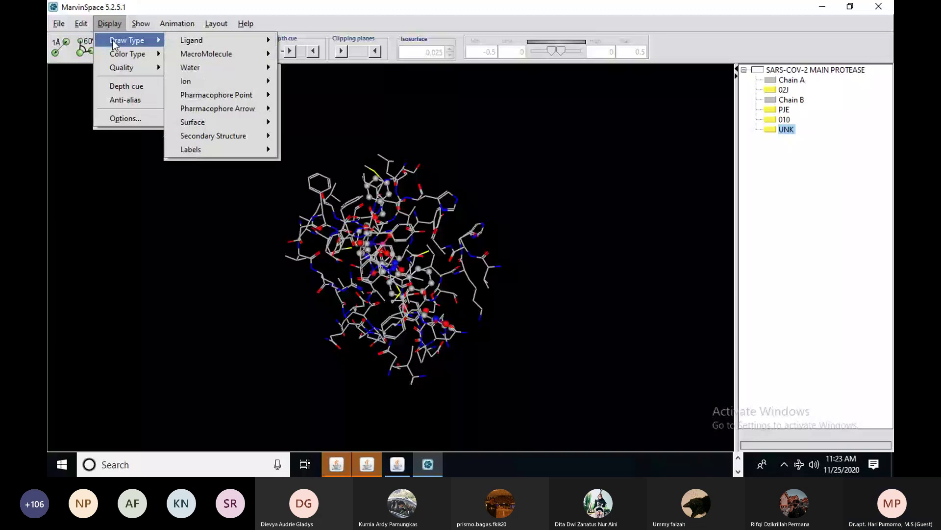
mouse_move(196, 40)
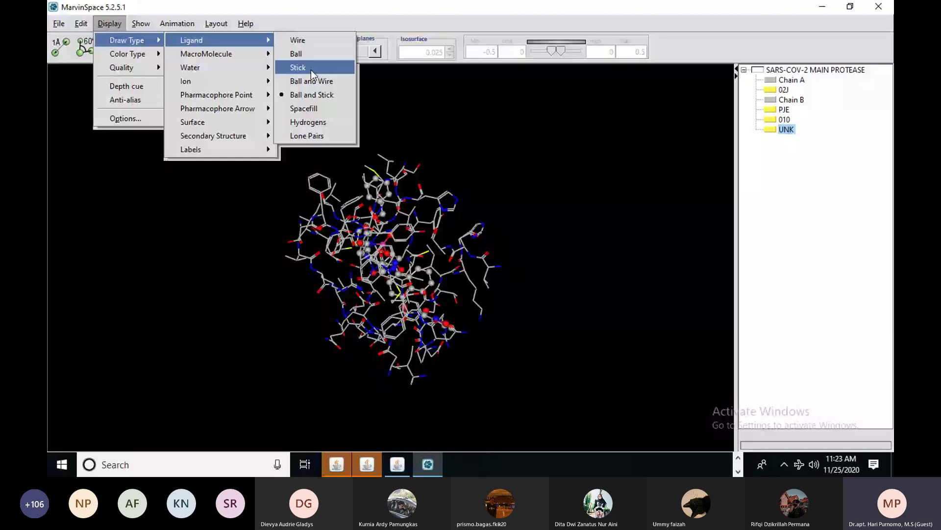
click(311, 70)
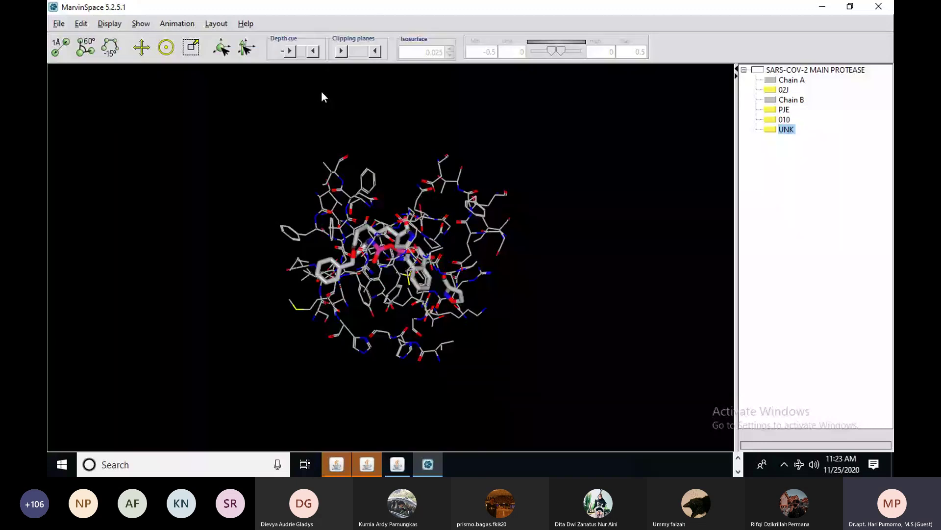
drag(322, 95, 772, 124)
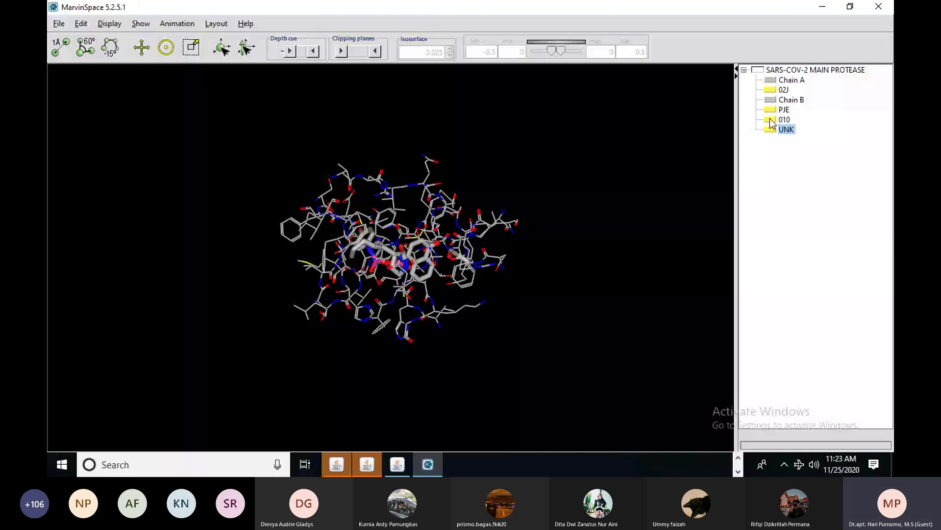
- Hide the 010, PJE and 02J ligands and examine the remaining UNK ligand in its pocket from several angles
click(772, 124)
ctrl+click(780, 109)
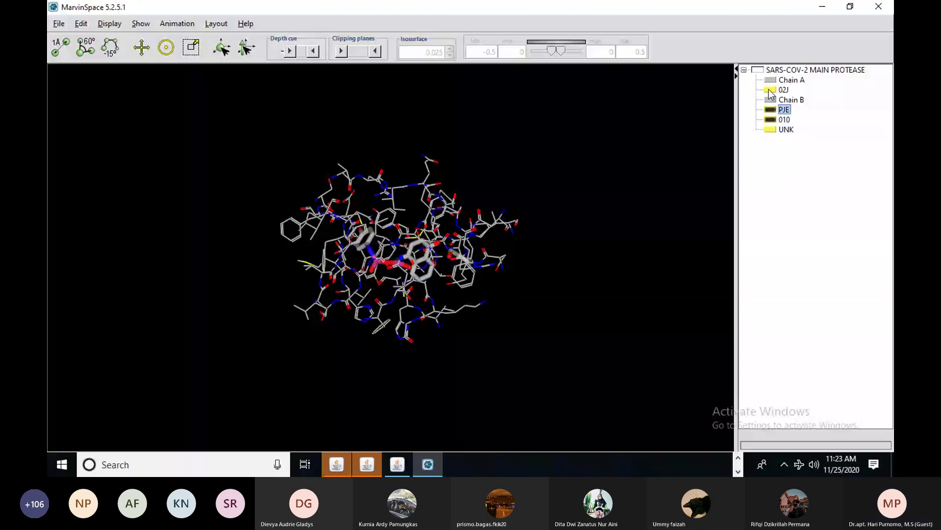
ctrl+click(772, 94)
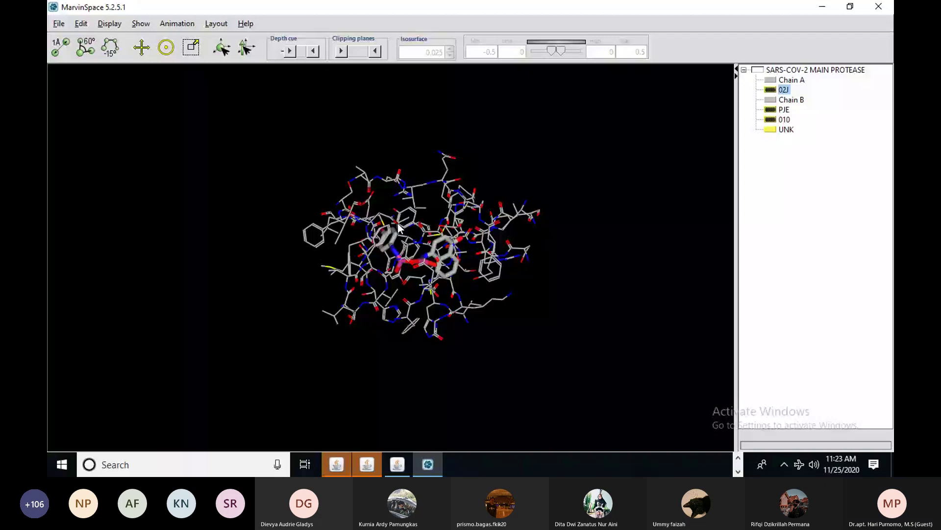
drag(398, 227, 419, 95)
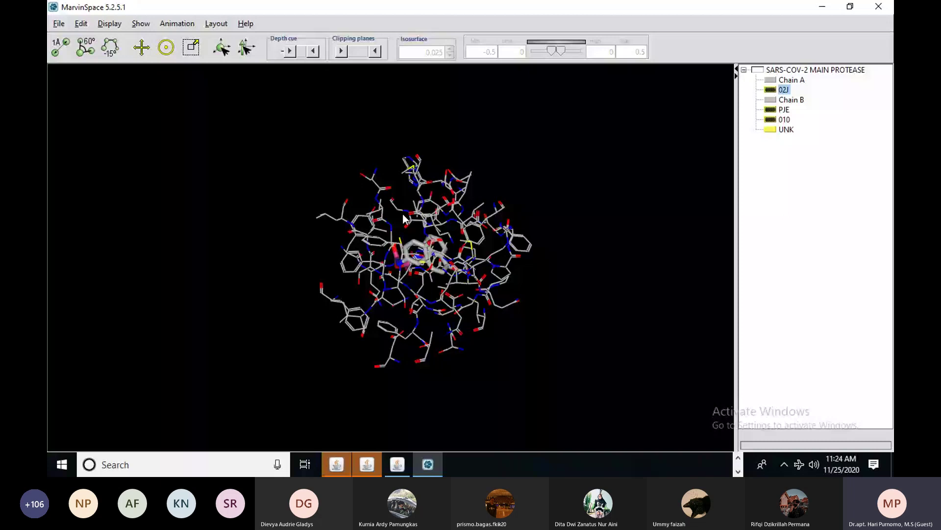
drag(403, 218, 287, 232)
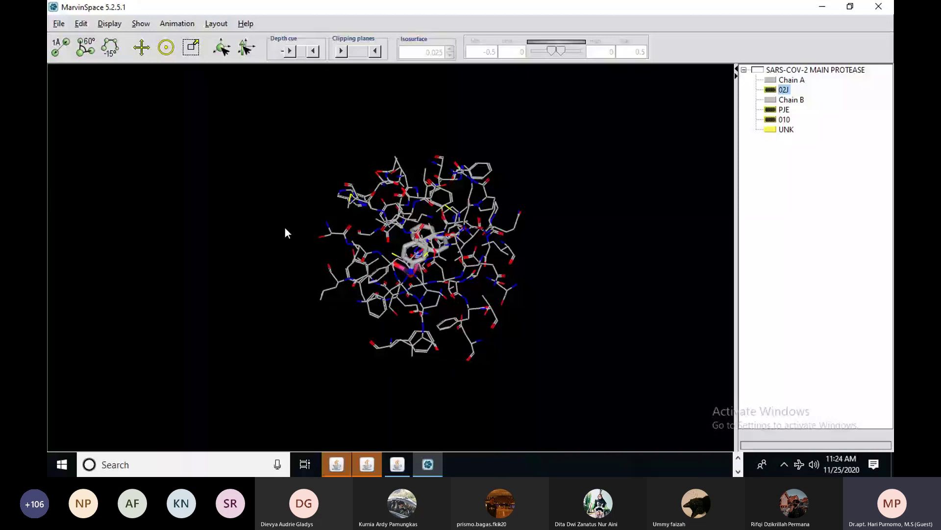
drag(286, 228, 494, 268)
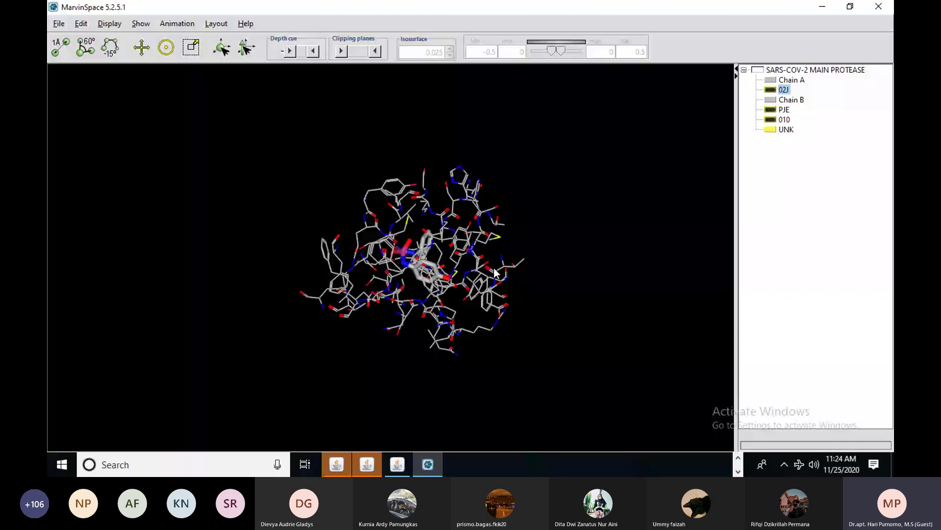
drag(495, 272, 393, 224)
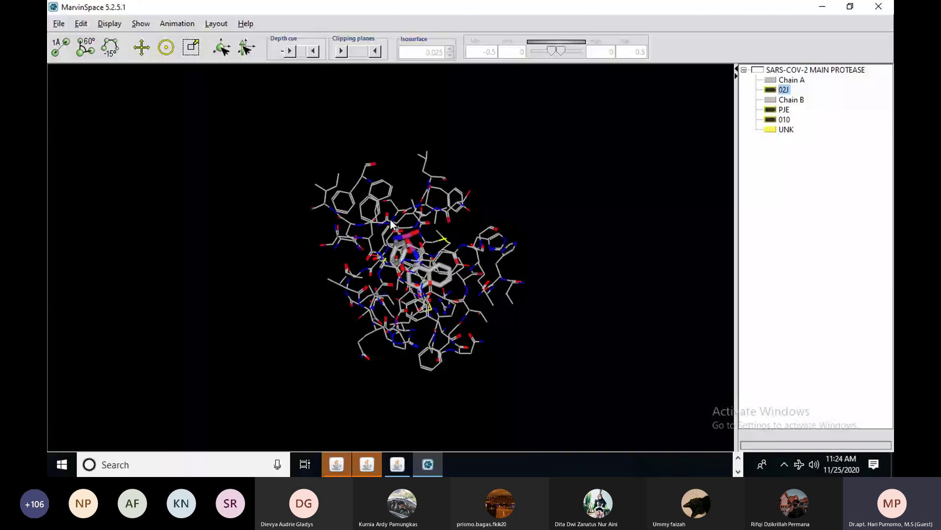